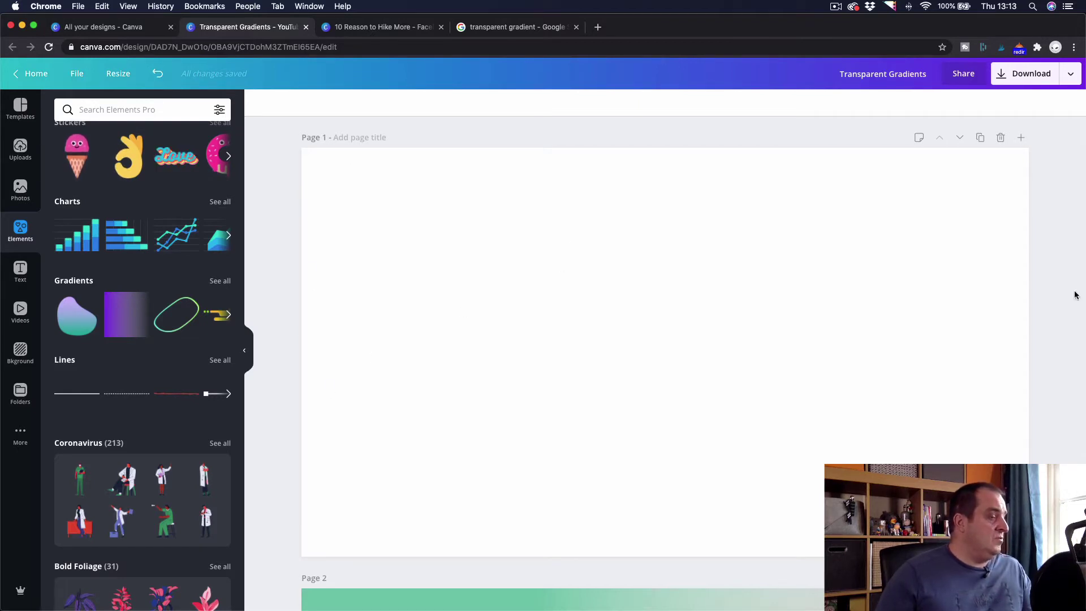
# Step: Add the uploaded misty landscape photo to page 1
pyautogui.scroll(-8, 1041, 327)
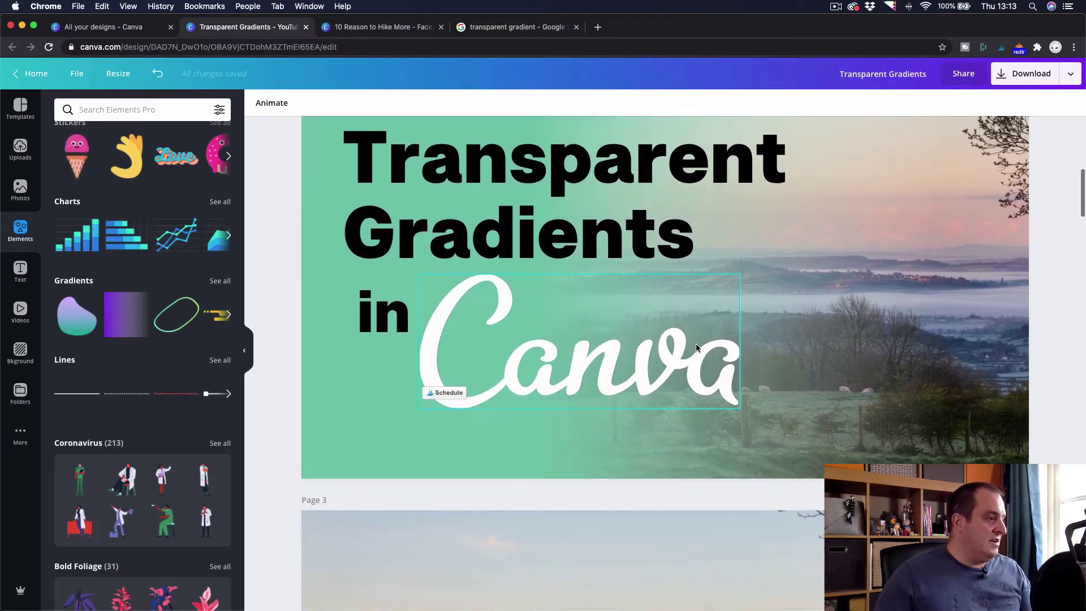
pyautogui.scroll(3, 696, 344)
pyautogui.scroll(-1, 696, 344)
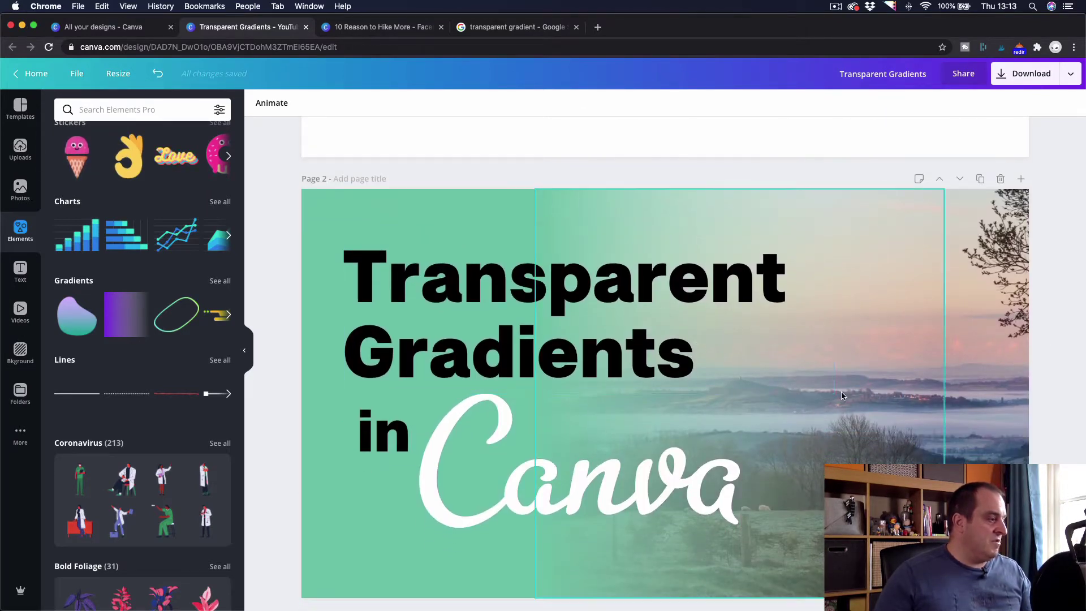
pyautogui.scroll(10, 1044, 267)
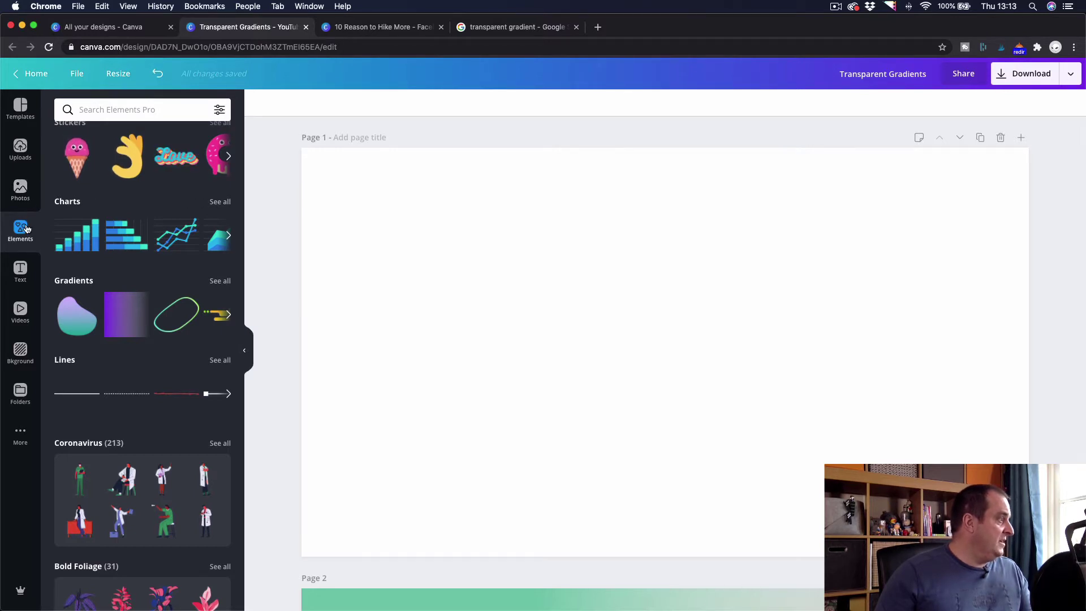
pyautogui.click(20, 192)
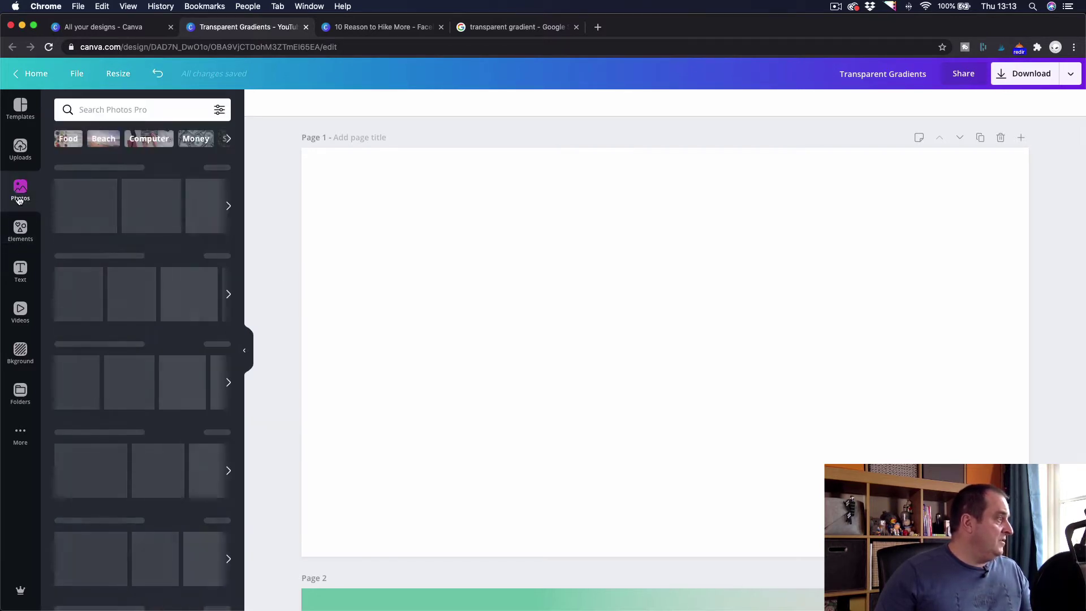
pyautogui.click(31, 162)
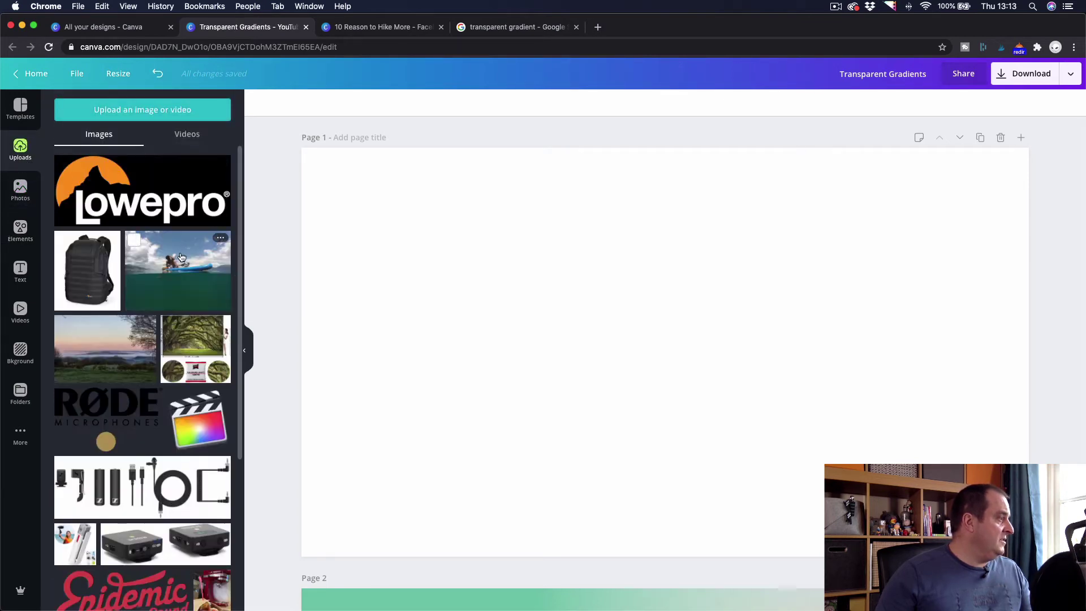
pyautogui.click(67, 357)
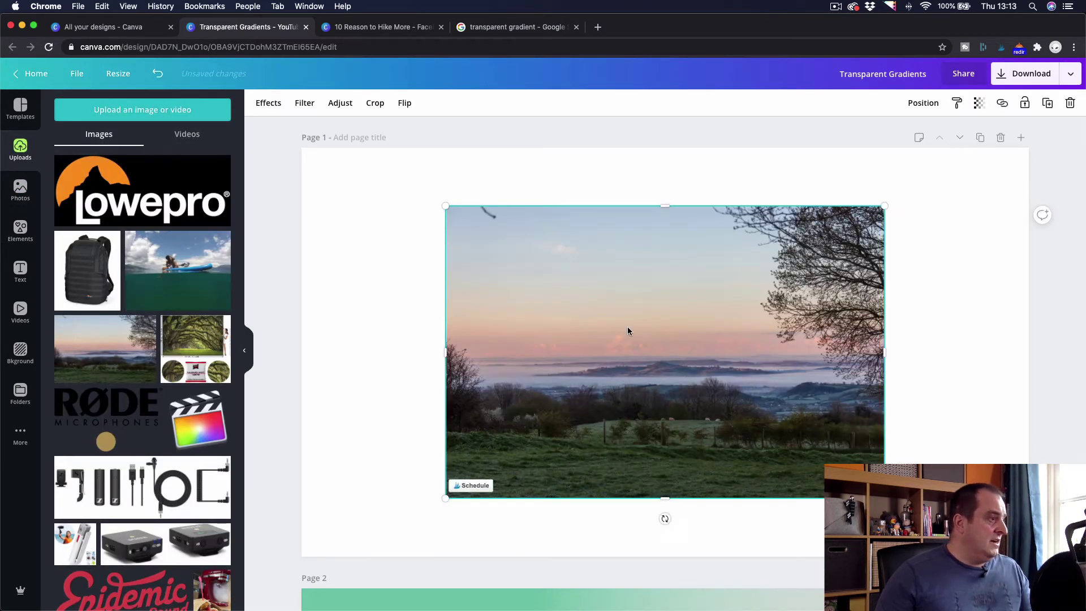
# Step: Enlarge the landscape photo and snap it to the page's top and right edges
pyautogui.moveTo(628, 331); pyautogui.dragTo(773, 267)
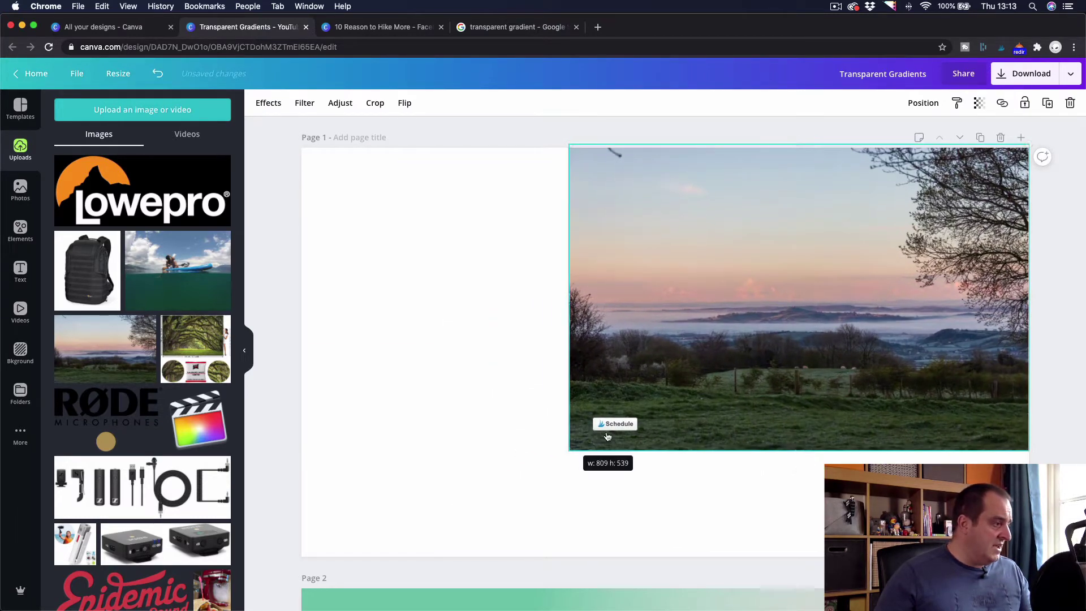
pyautogui.moveTo(590, 437); pyautogui.dragTo(385, 526)
pyautogui.moveTo(622, 378)
pyautogui.mouseDown()
pyautogui.moveTo(650, 369)
pyautogui.moveTo(613, 371)
pyautogui.mouseUp()
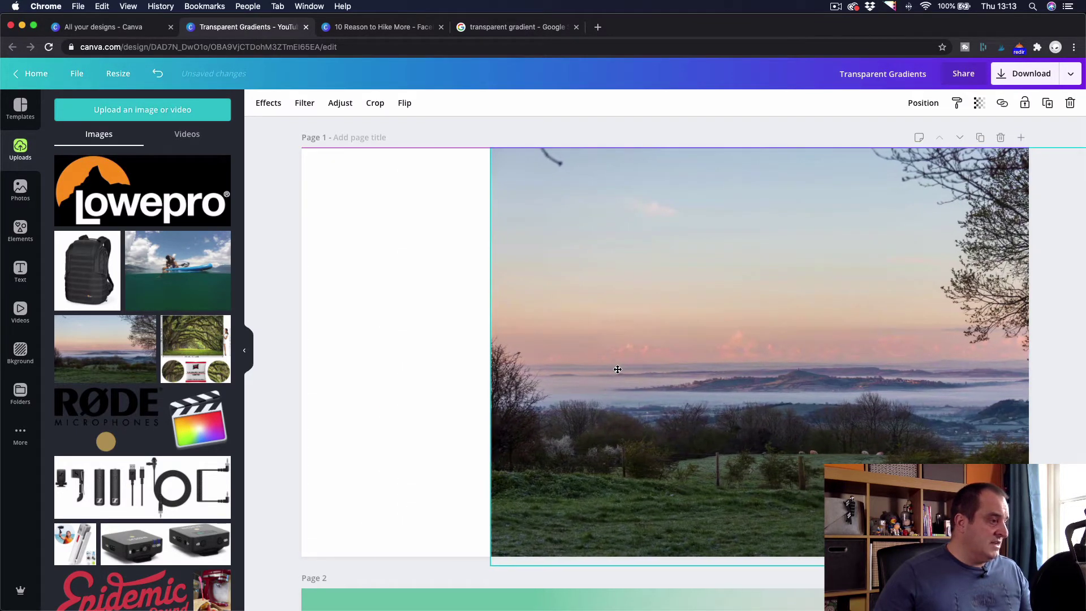
# Step: Browse the full Gradients section of the Elements library
pyautogui.click(21, 229)
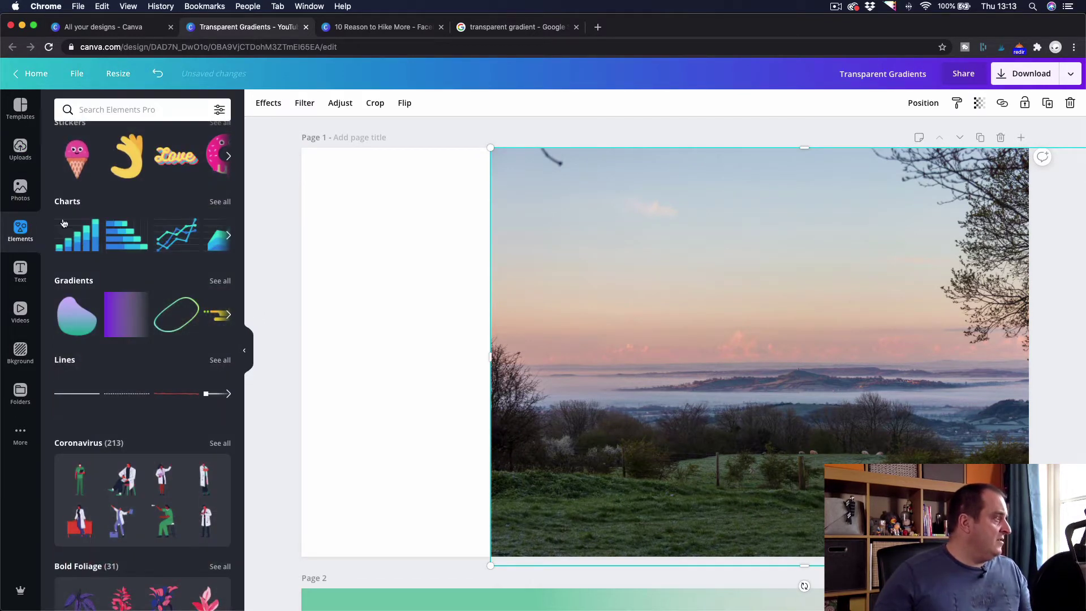
pyautogui.scroll(7, 181, 200)
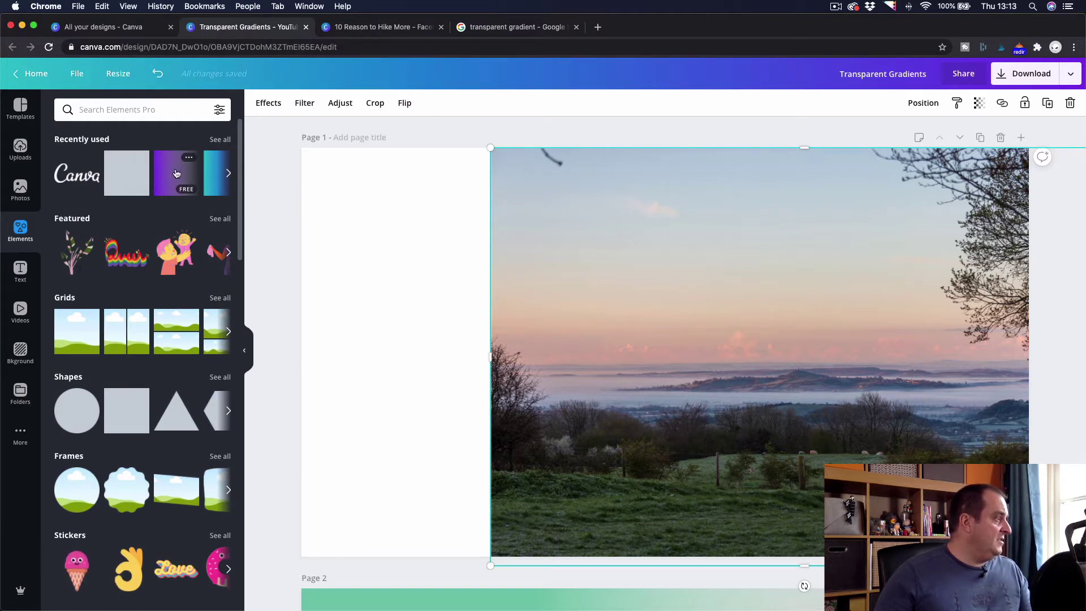
pyautogui.scroll(-4, 181, 255)
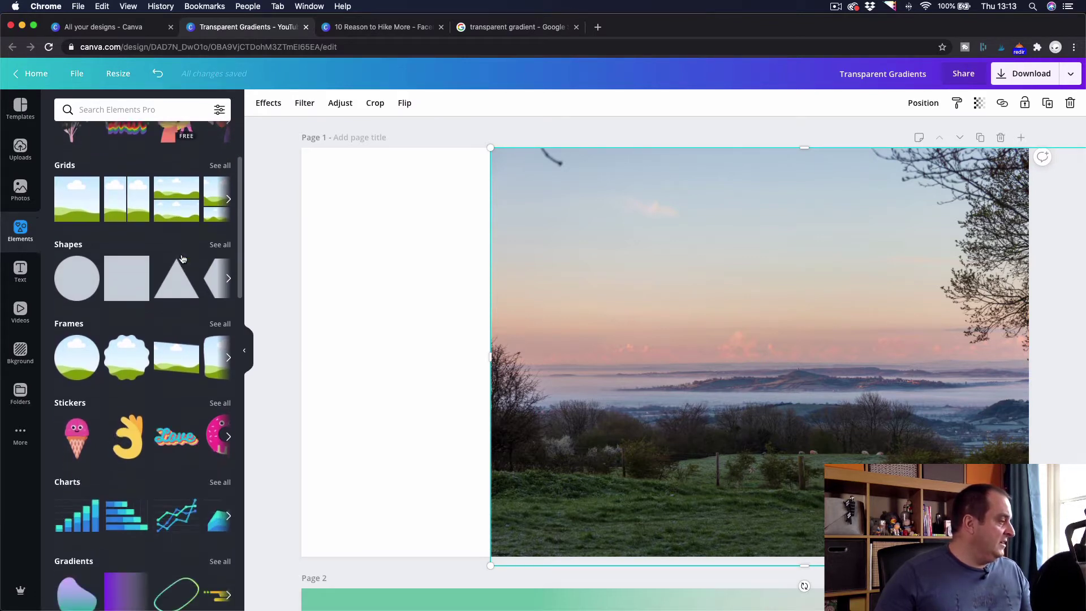
pyautogui.scroll(-3, 181, 258)
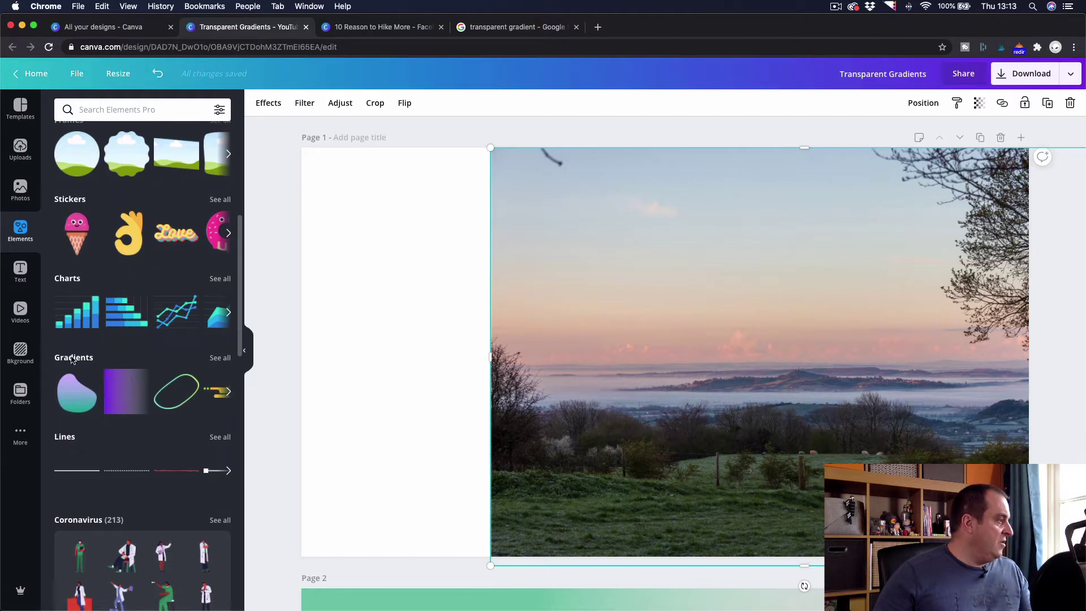
pyautogui.click(220, 358)
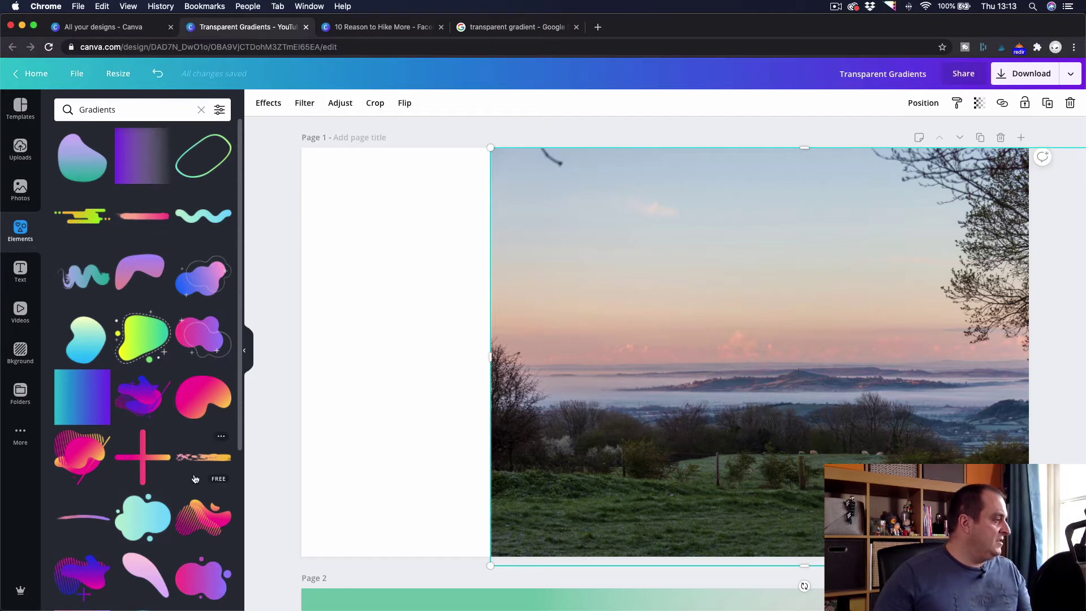
pyautogui.scroll(-10, 195, 479)
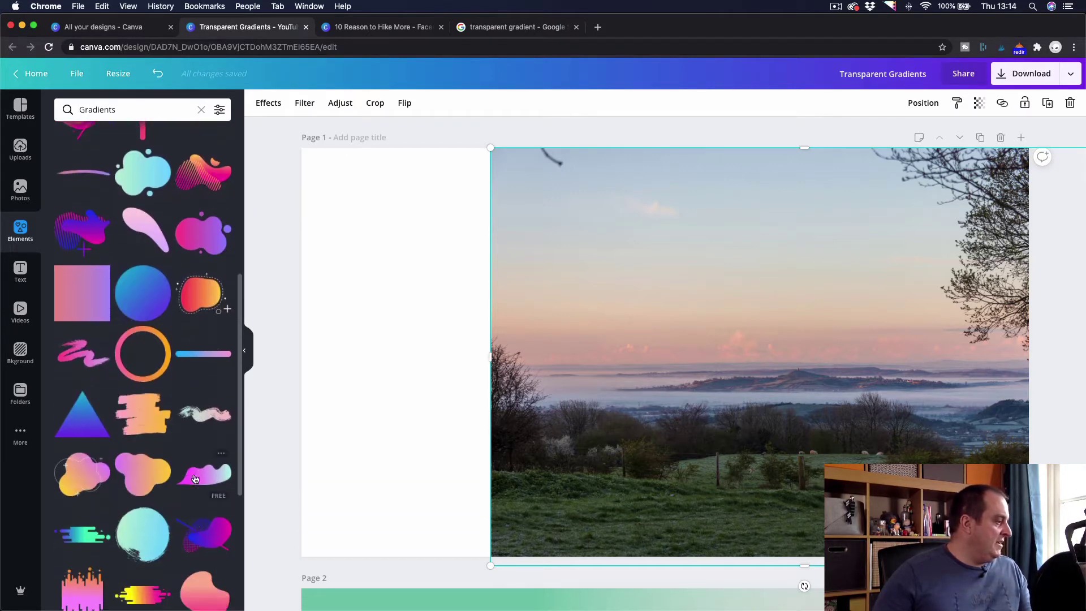
pyautogui.scroll(-8, 194, 479)
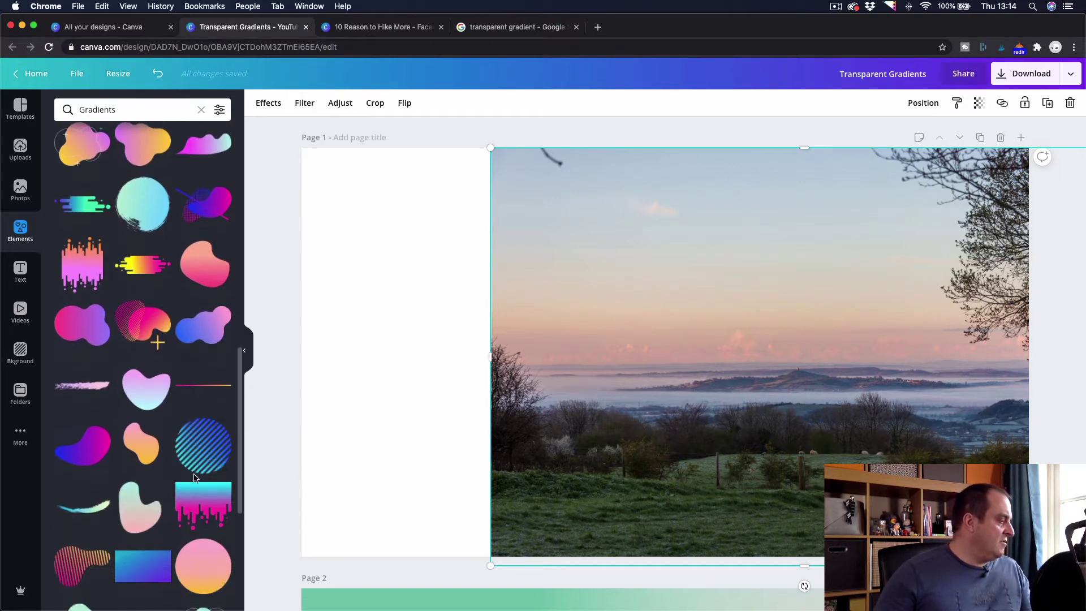
pyautogui.scroll(-5, 195, 478)
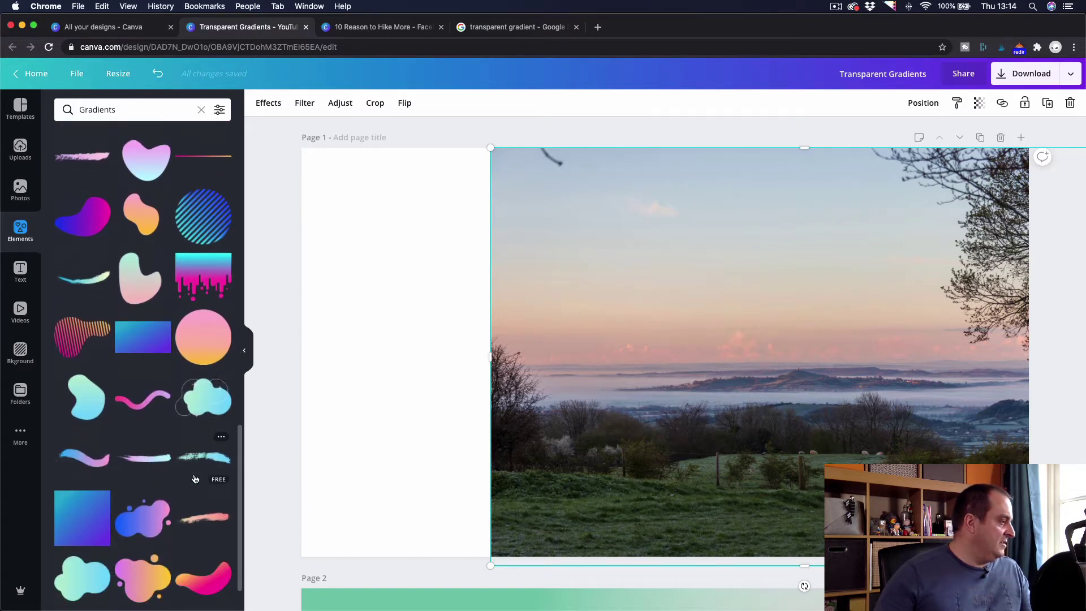
pyautogui.scroll(-5, 195, 478)
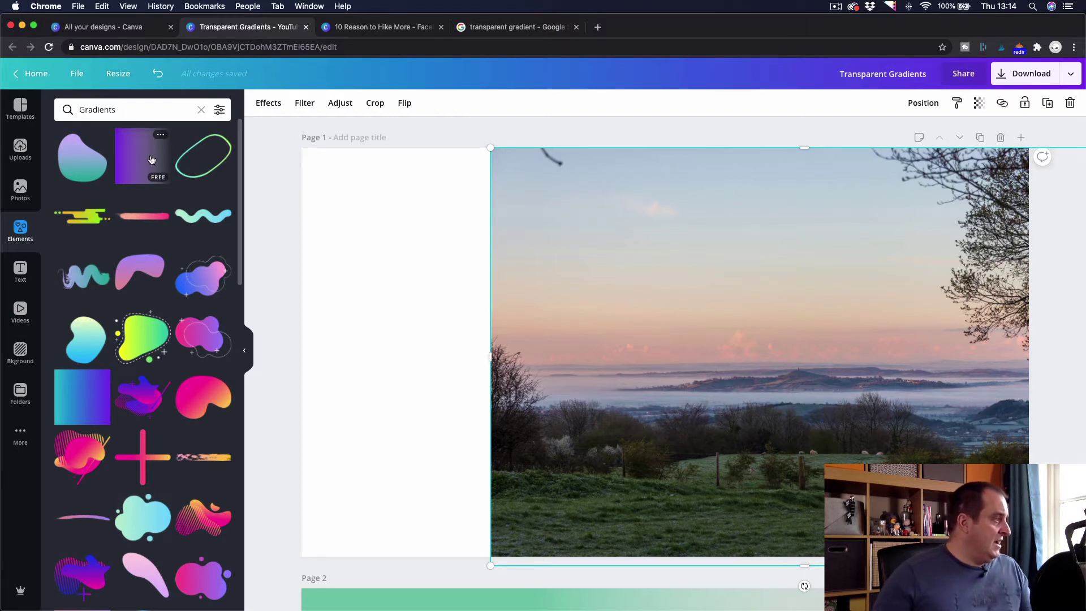
# Step: Add the purple fade gradient, enlarge it and position it over the photo's left side
pyautogui.click(152, 160)
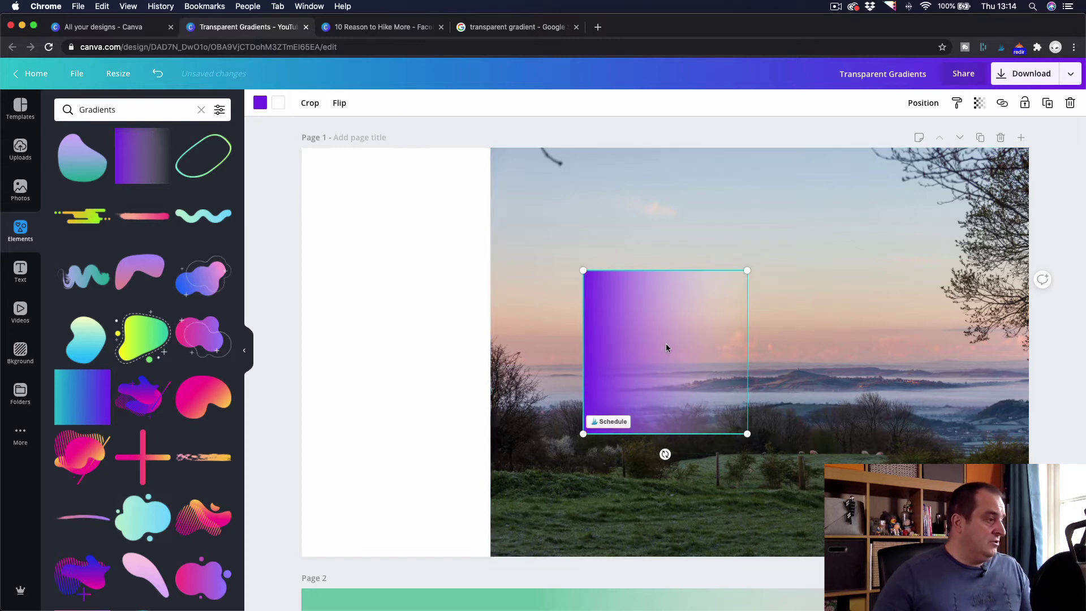
pyautogui.moveTo(667, 348); pyautogui.dragTo(671, 233)
pyautogui.moveTo(512, 377); pyautogui.dragTo(280, 507)
pyautogui.moveTo(571, 397); pyautogui.dragTo(643, 425)
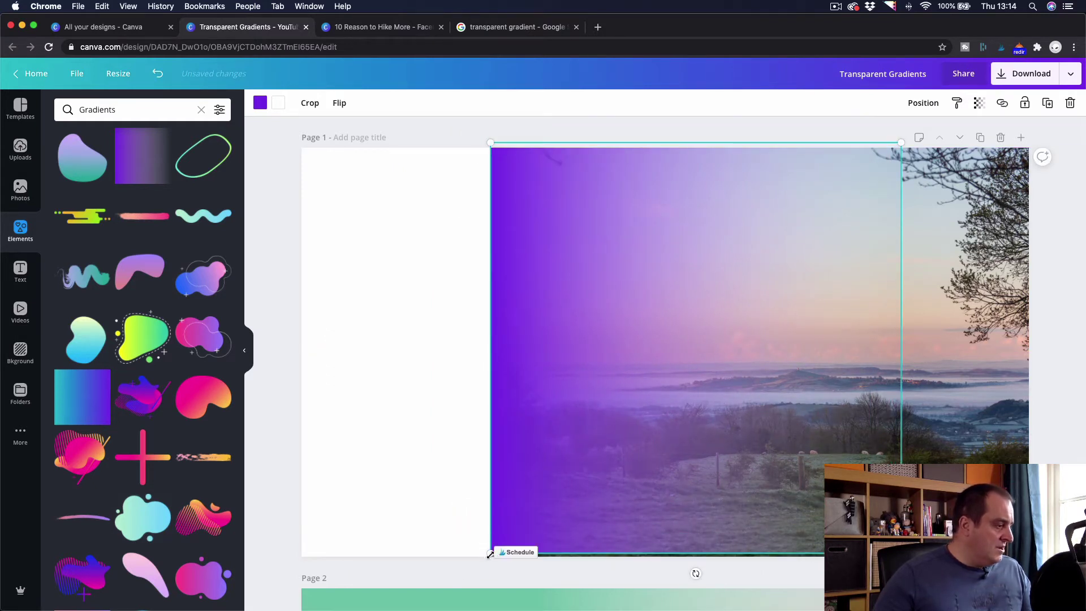
pyautogui.moveTo(489, 556); pyautogui.dragTo(483, 560)
pyautogui.moveTo(556, 462); pyautogui.dragTo(564, 462)
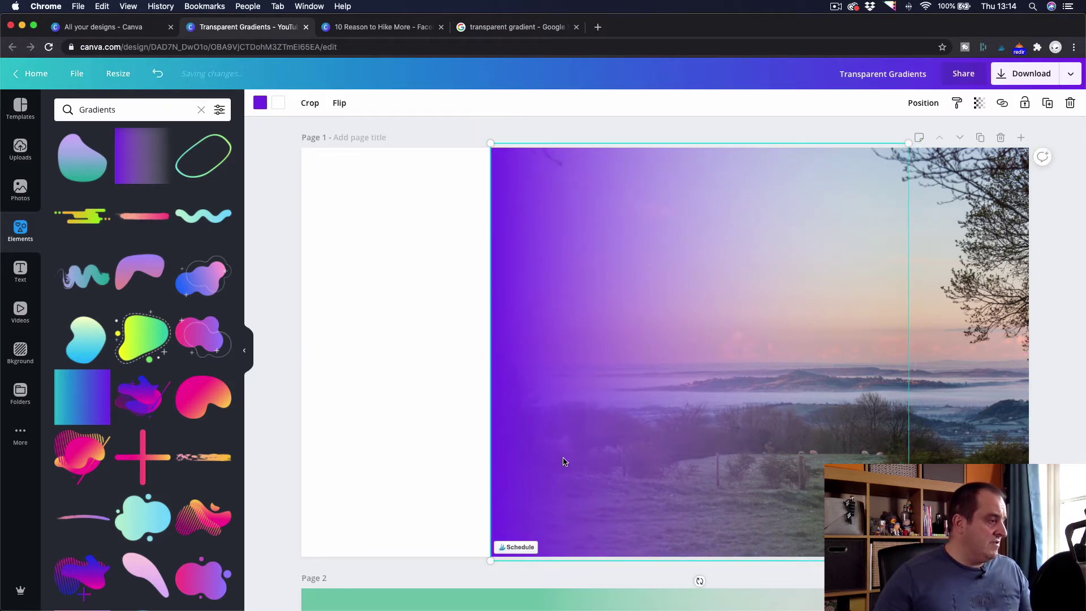
pyautogui.scroll(-5, 563, 461)
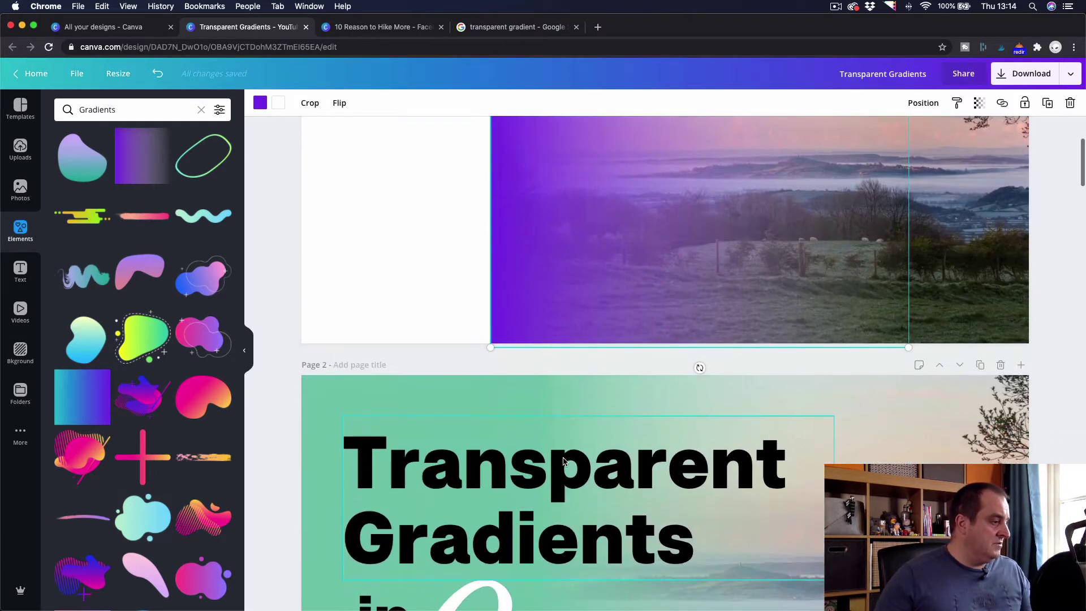
pyautogui.scroll(5, 563, 462)
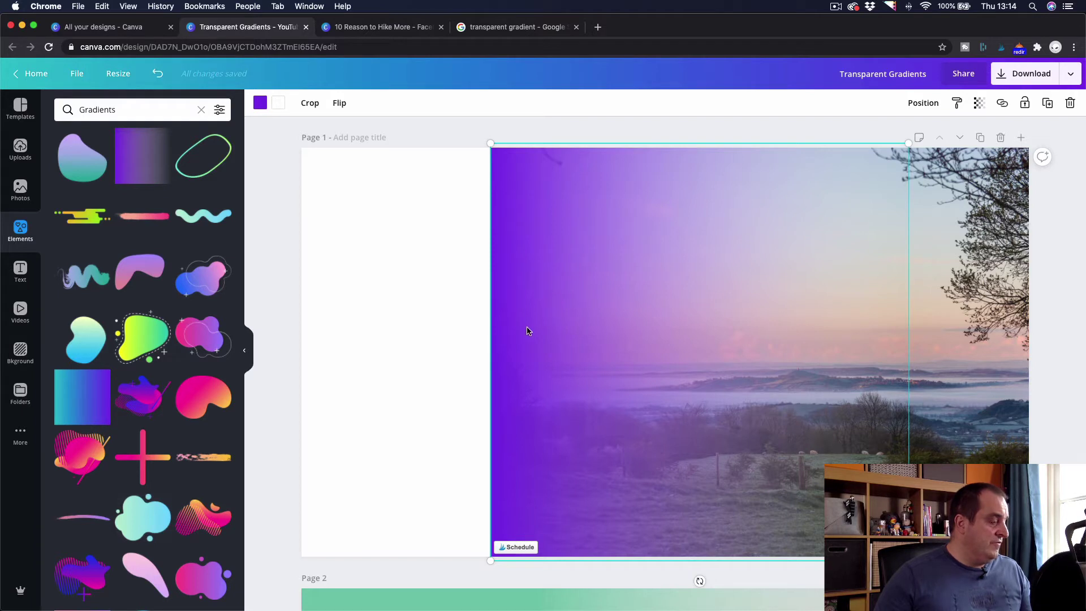
pyautogui.moveTo(527, 334)
pyautogui.mouseDown()
pyautogui.moveTo(582, 328)
pyautogui.moveTo(529, 323)
pyautogui.mouseUp()
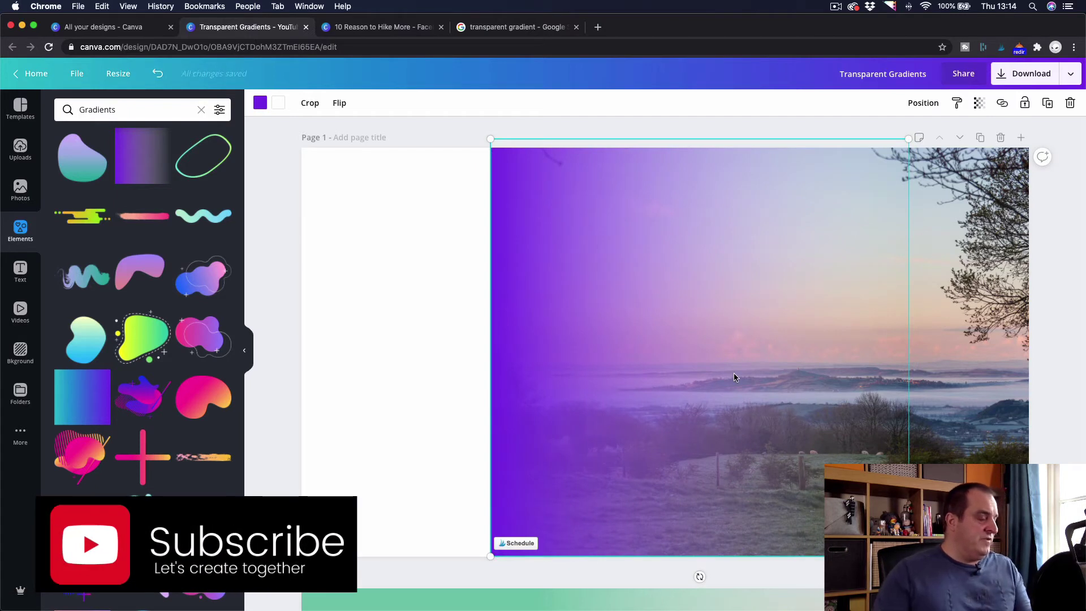
# Step: Rotate the purple gradient to about -157° and move it against the page's left edge
pyautogui.click(747, 127)
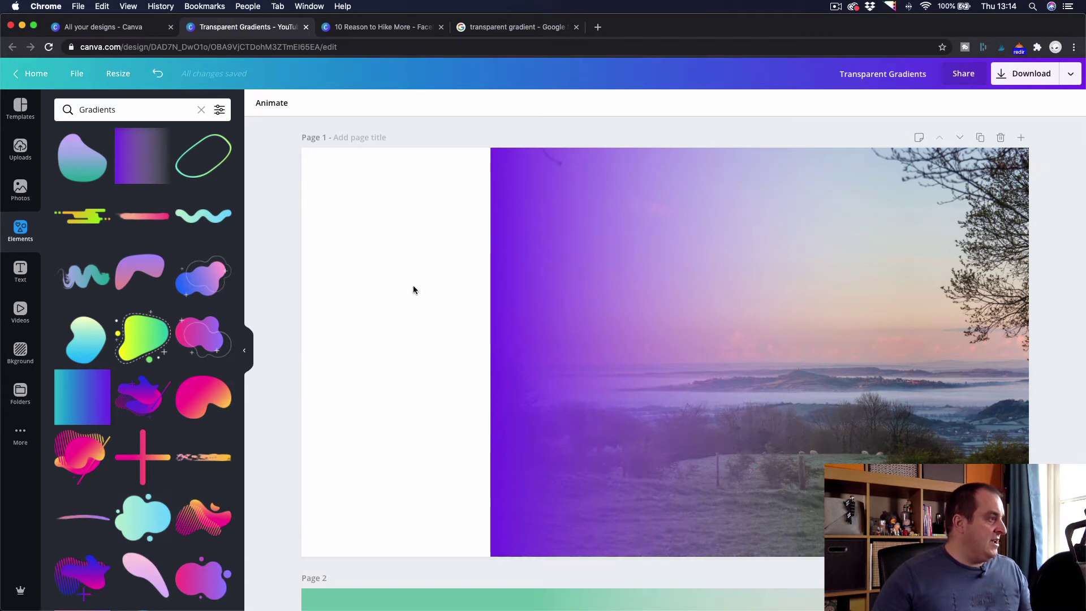
pyautogui.click(562, 240)
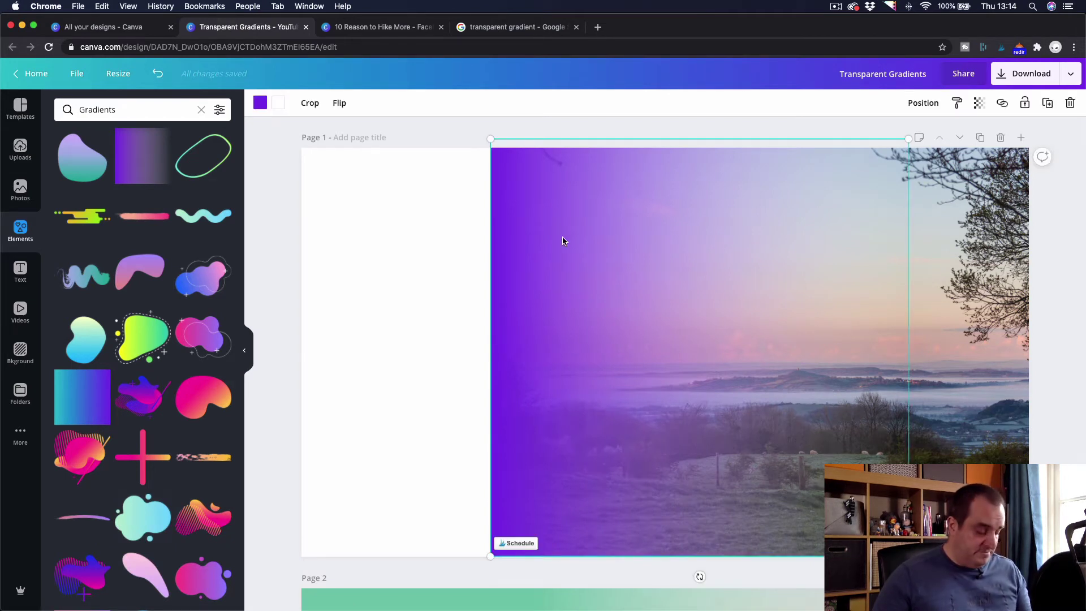
pyautogui.moveTo(562, 236); pyautogui.dragTo(622, 235)
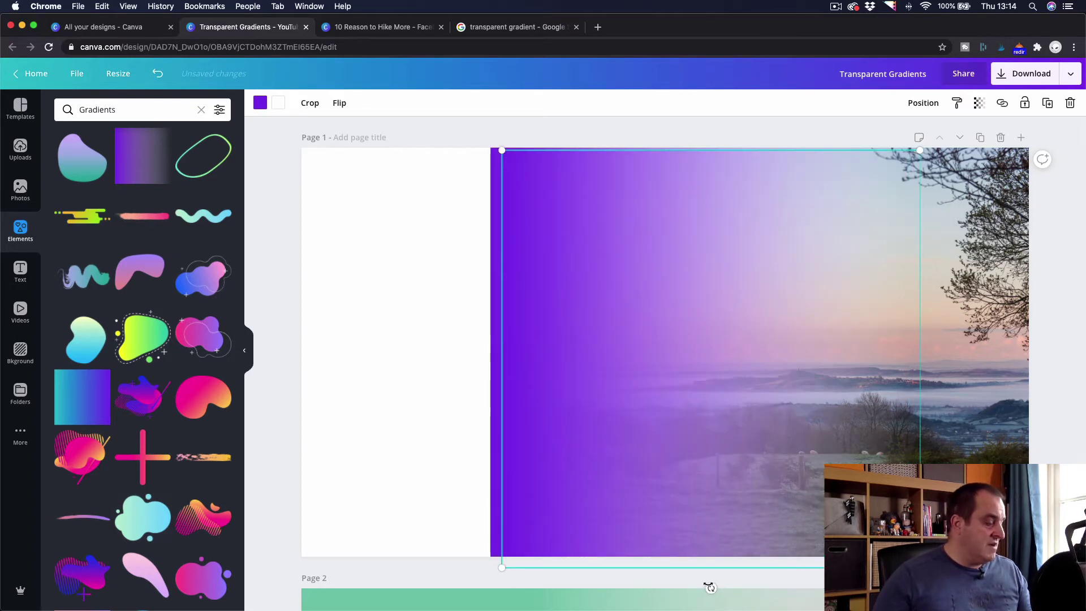
pyautogui.moveTo(709, 587); pyautogui.dragTo(712, 151)
pyautogui.moveTo(606, 240); pyautogui.dragTo(359, 264)
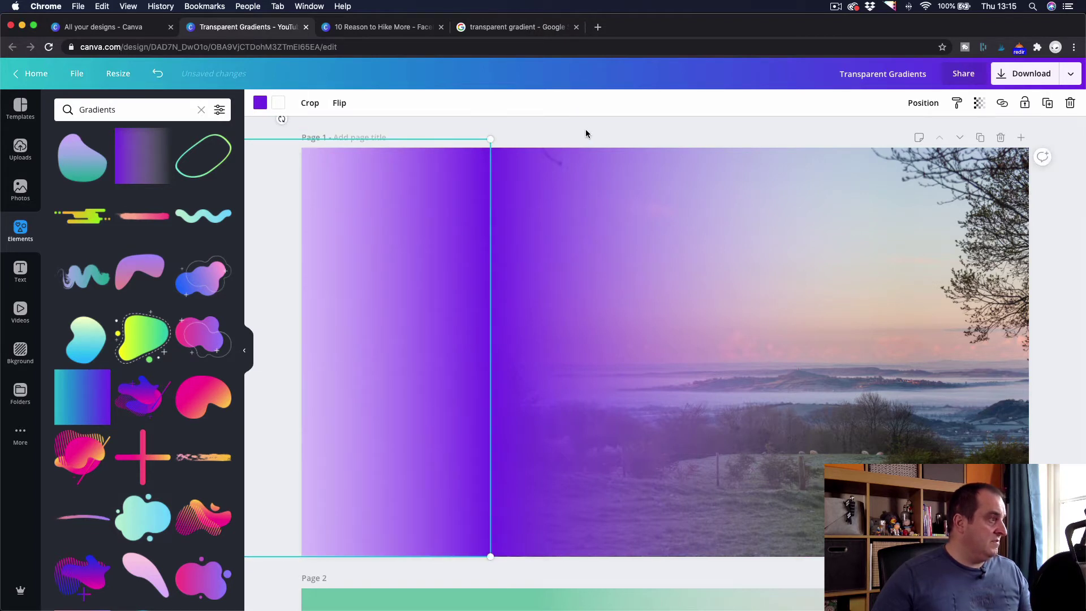
# Step: Nudge the left gradient piece right, check its edge, then delete it
pyautogui.click(586, 129)
pyautogui.click(447, 267)
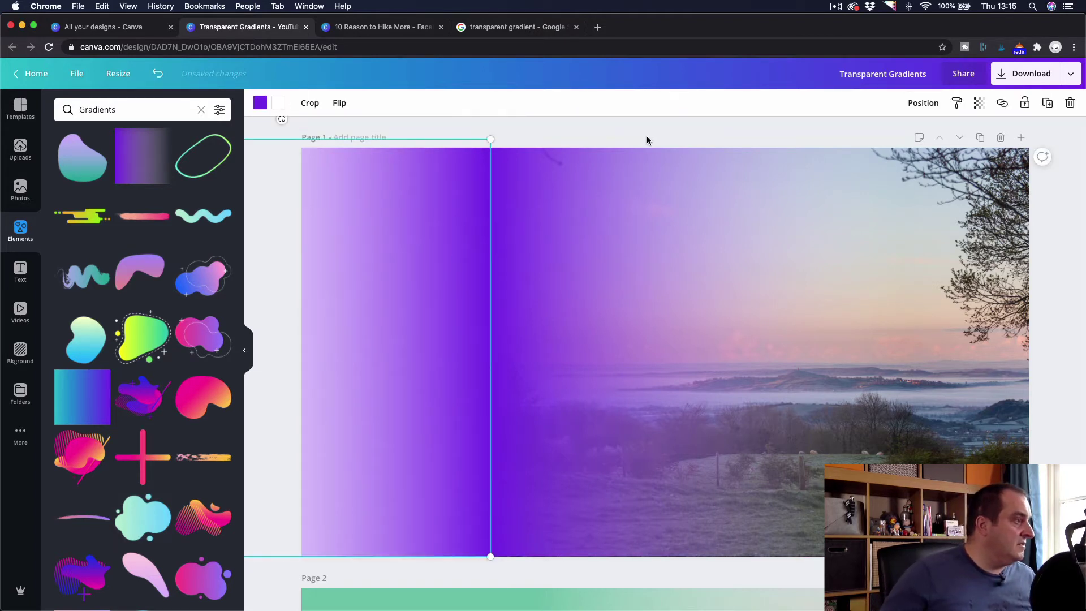
pyautogui.click(628, 134)
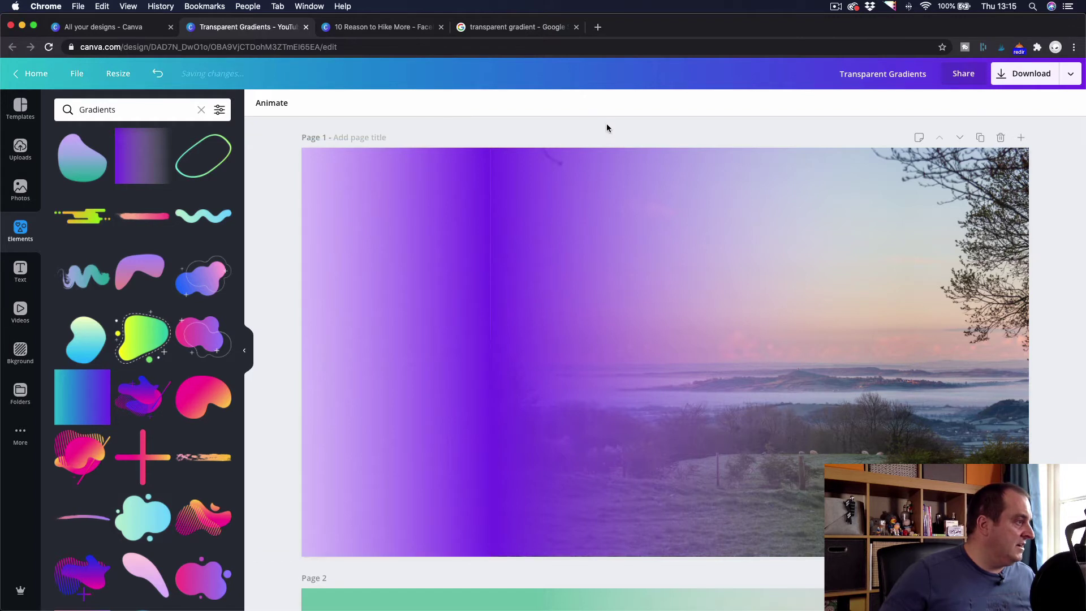
pyautogui.click(439, 228)
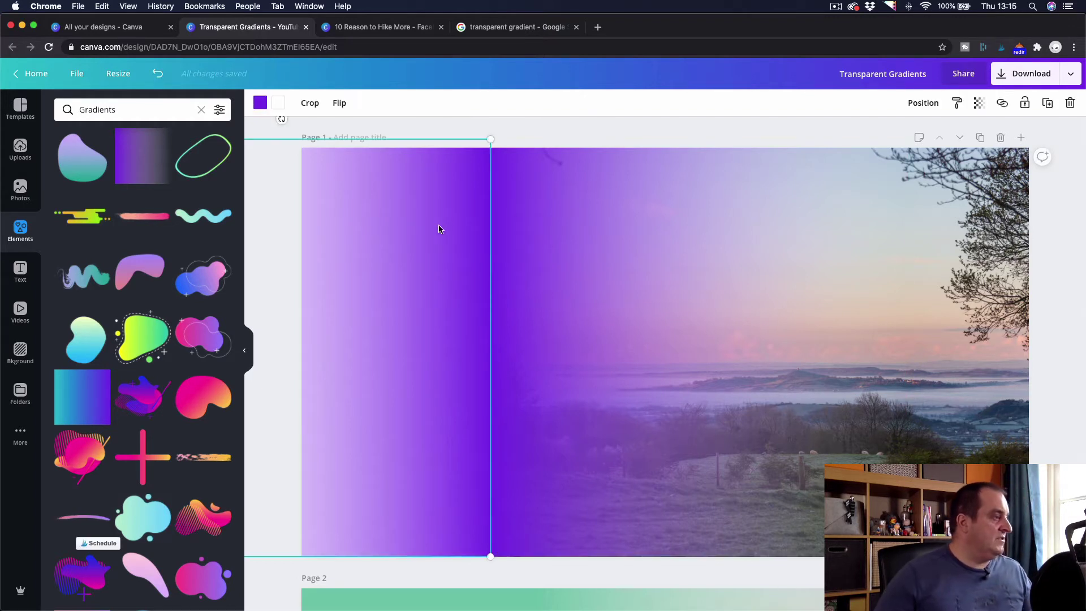
pyautogui.press('Right')
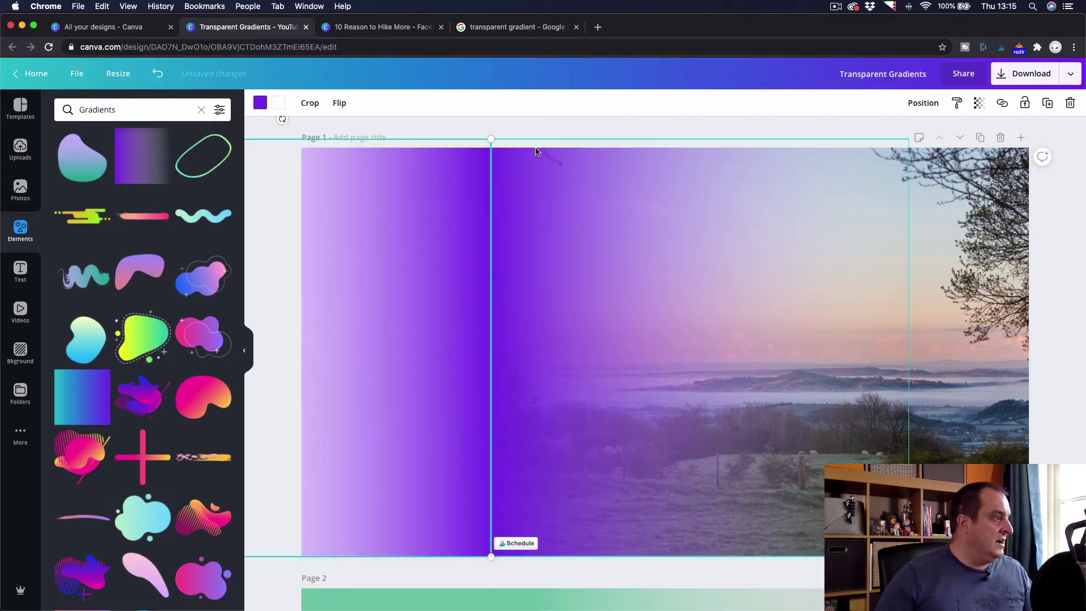
pyautogui.click(549, 134)
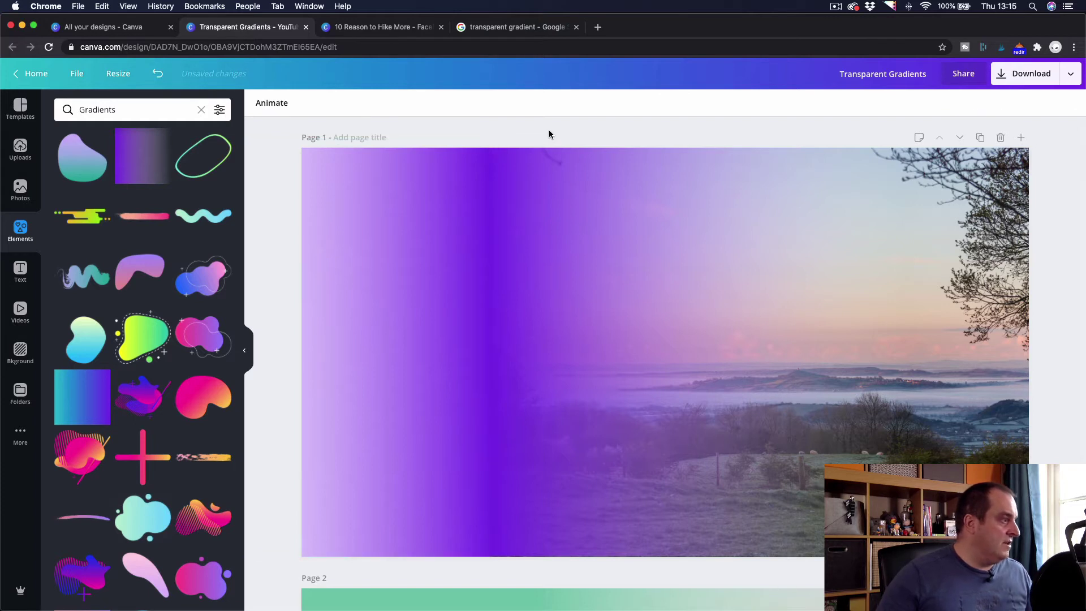
pyautogui.click(426, 336)
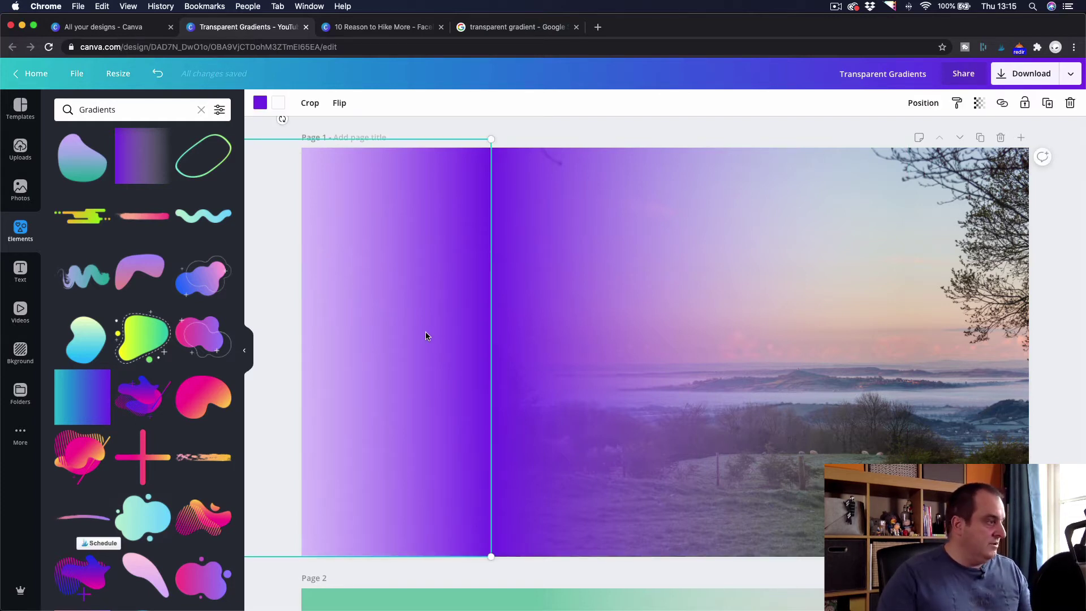
pyautogui.press('Delete')
pyautogui.click(557, 301)
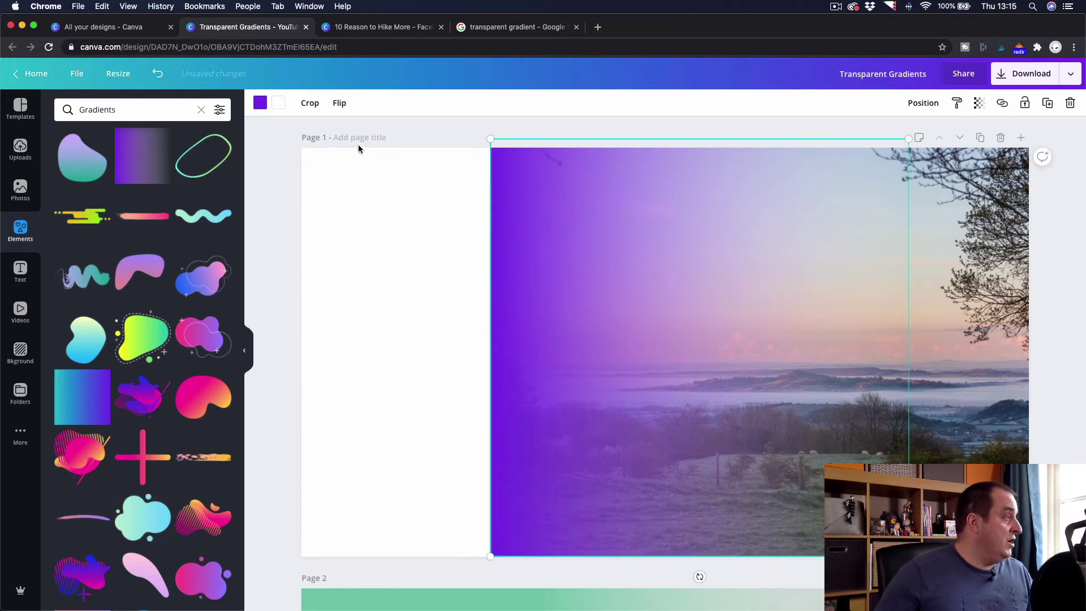
# Step: Recolour the photo's gradient fade from purple to light mint green
pyautogui.click(260, 104)
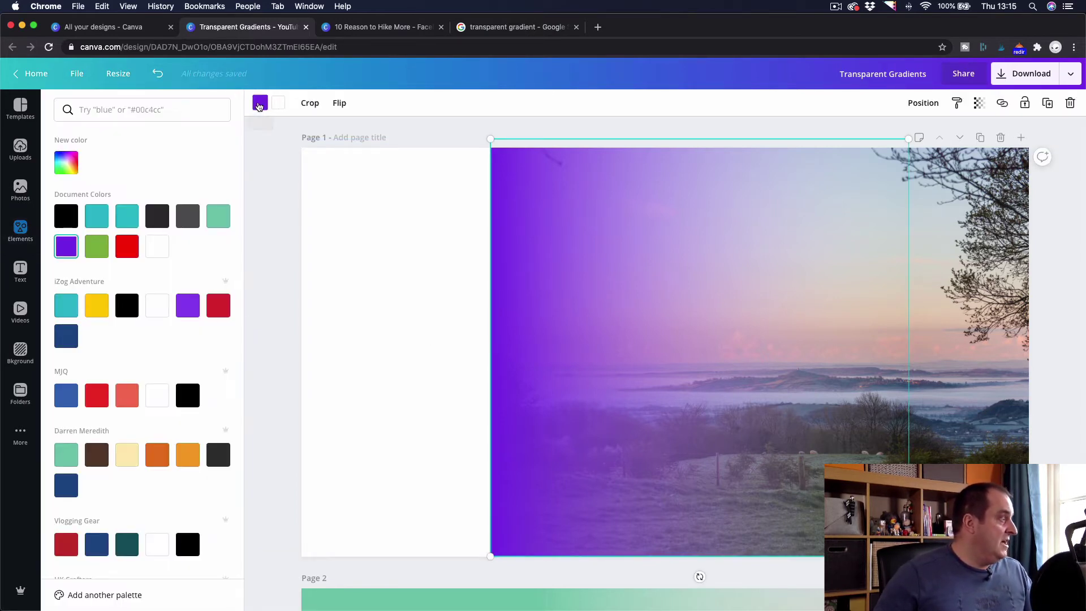
pyautogui.click(67, 456)
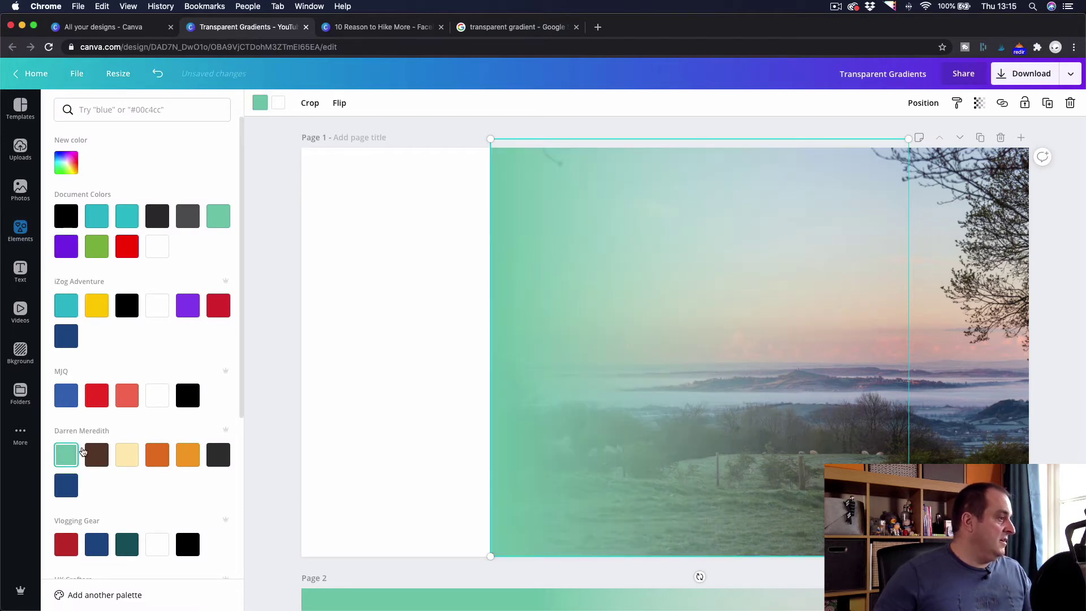
pyautogui.click(274, 257)
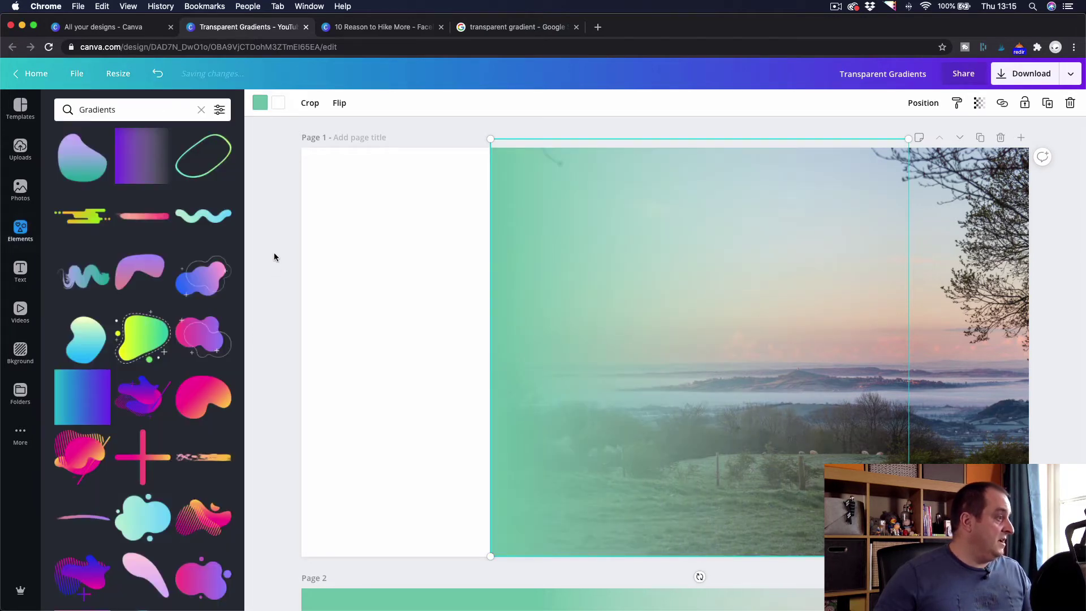
pyautogui.click(274, 256)
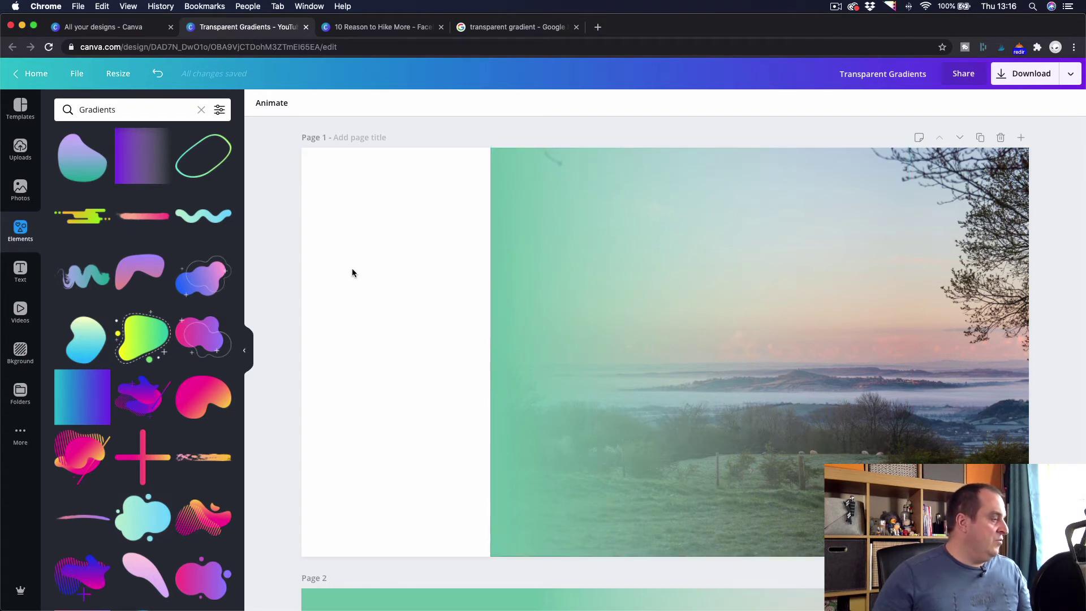
# Step: Add a square, stretch it down the left white strip and colour it light green
pyautogui.click(21, 240)
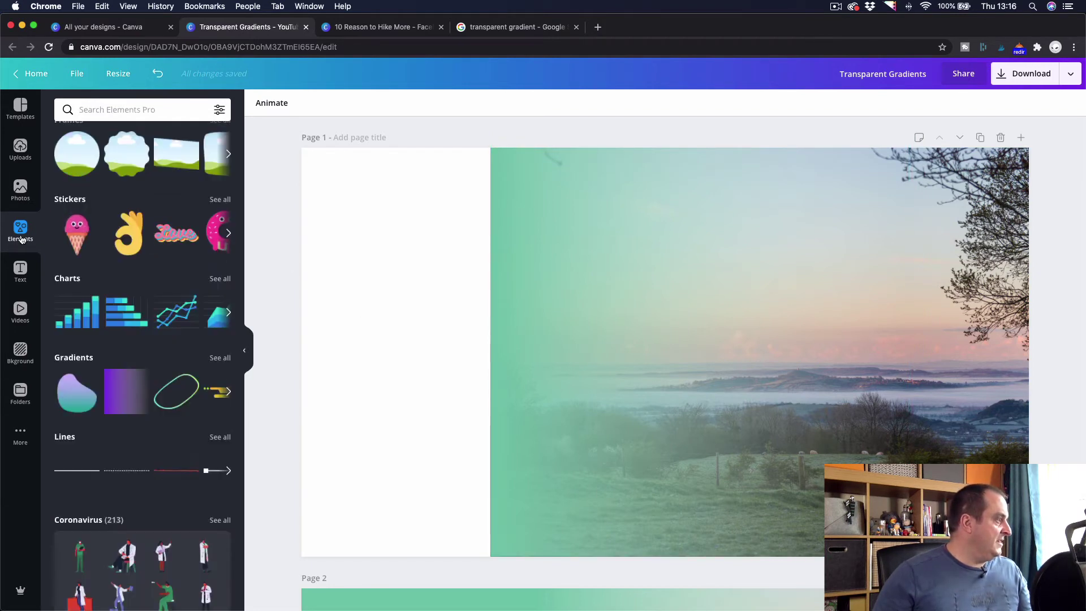
pyautogui.scroll(3, 82, 286)
pyautogui.scroll(4, 82, 285)
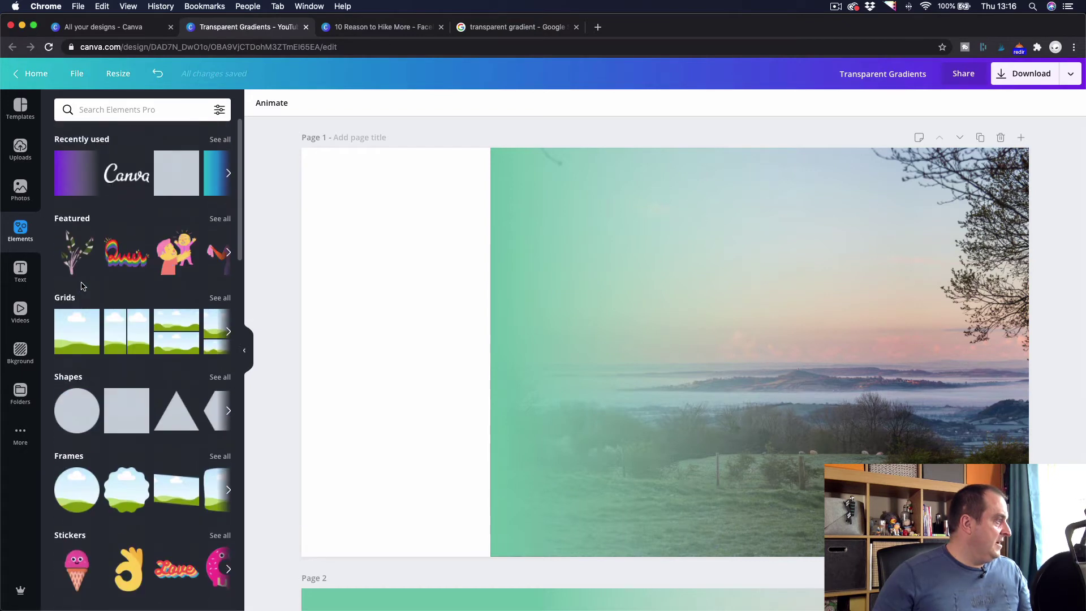
pyautogui.click(119, 404)
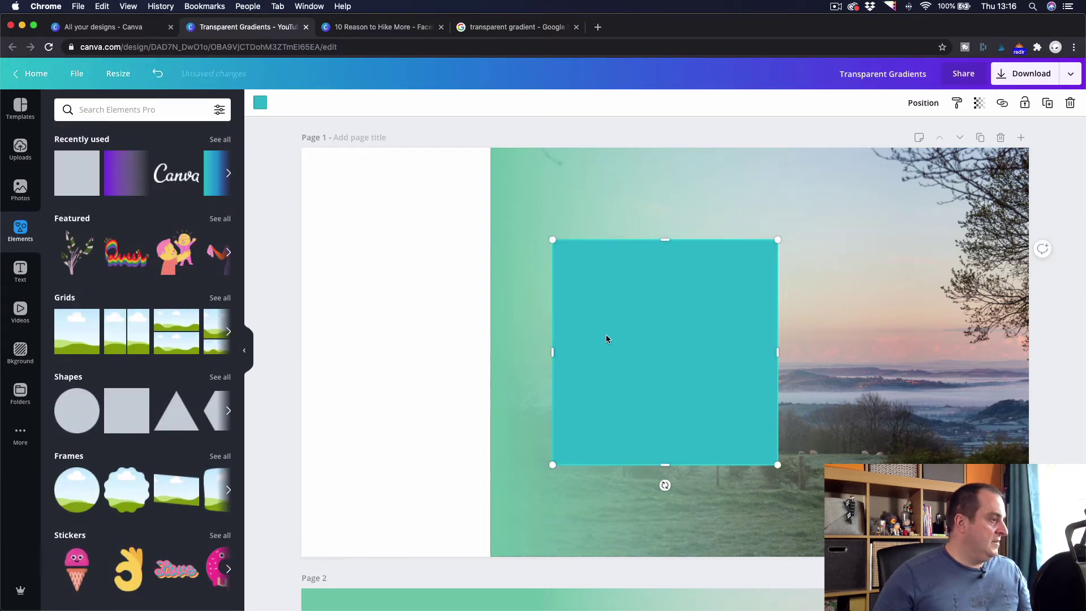
pyautogui.moveTo(606, 334); pyautogui.dragTo(330, 230)
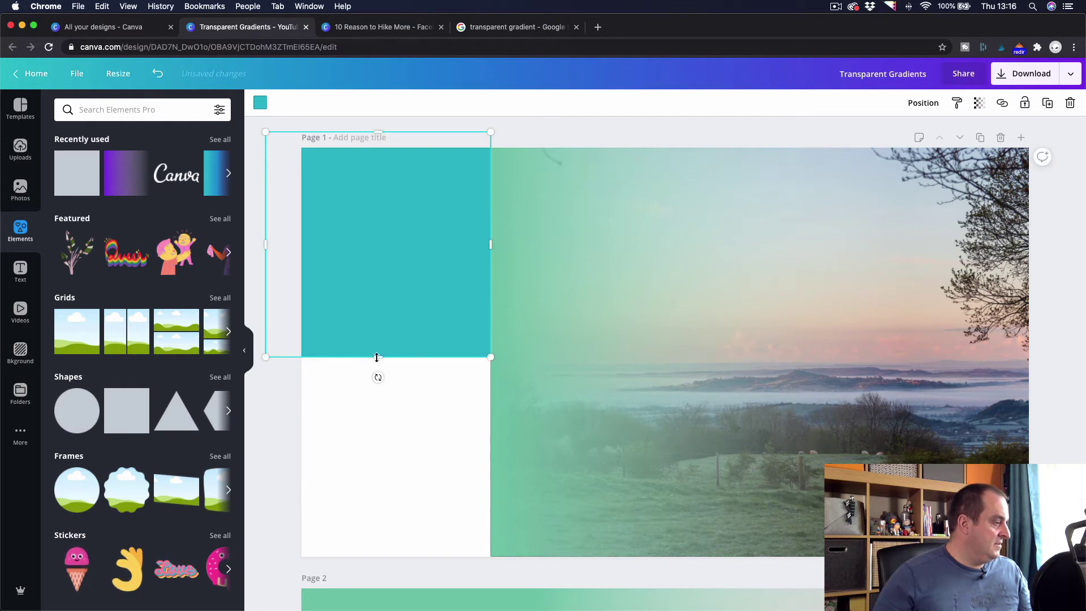
pyautogui.moveTo(377, 369); pyautogui.dragTo(355, 566)
pyautogui.click(260, 103)
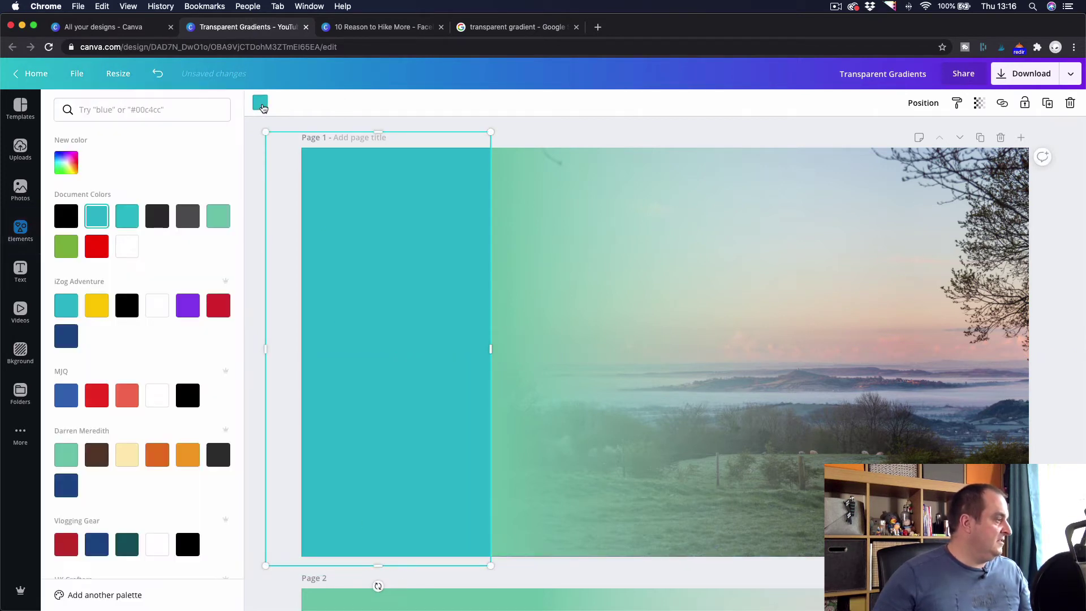
pyautogui.click(69, 461)
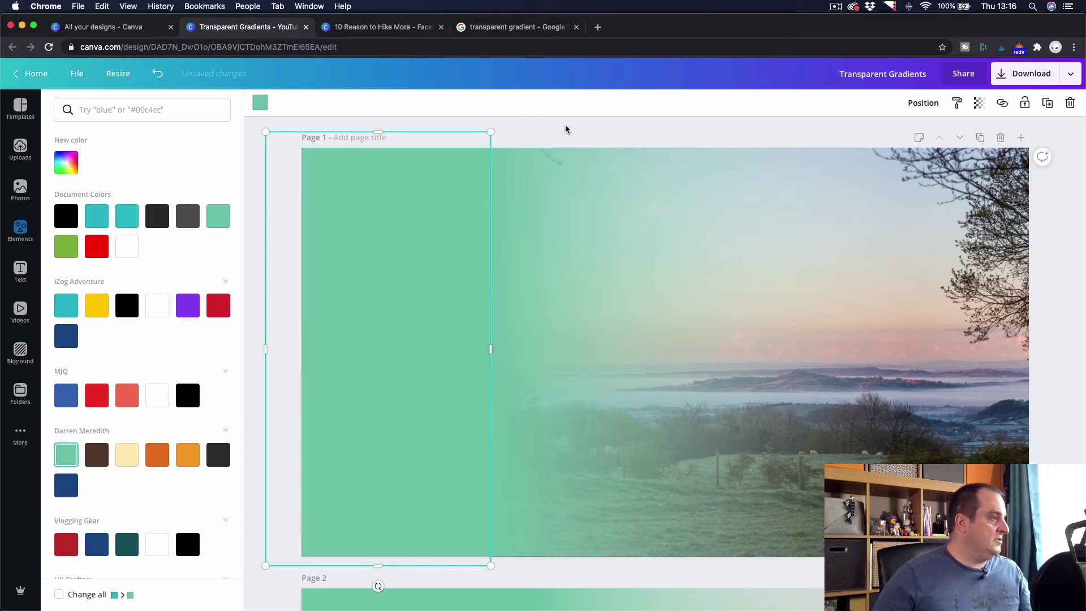
pyautogui.press('Escape')
pyautogui.press('Escape')
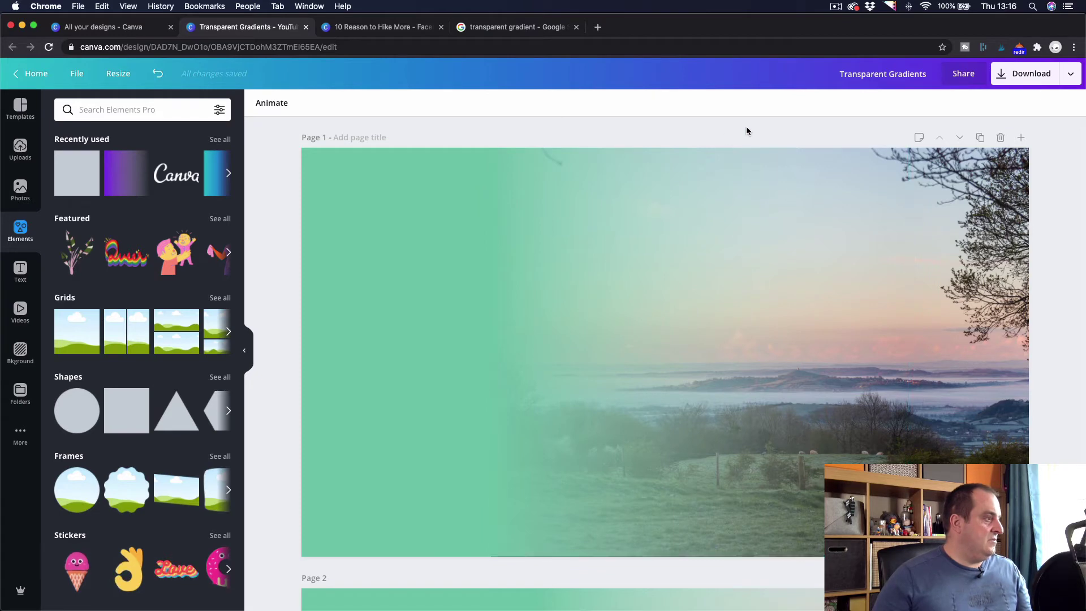
# Step: Insert a 'Your paragraph text' box in Articulat Bold, size 78, across the page
pyautogui.scroll(-6, 747, 373)
pyautogui.scroll(-2, 746, 377)
pyautogui.scroll(8, 745, 377)
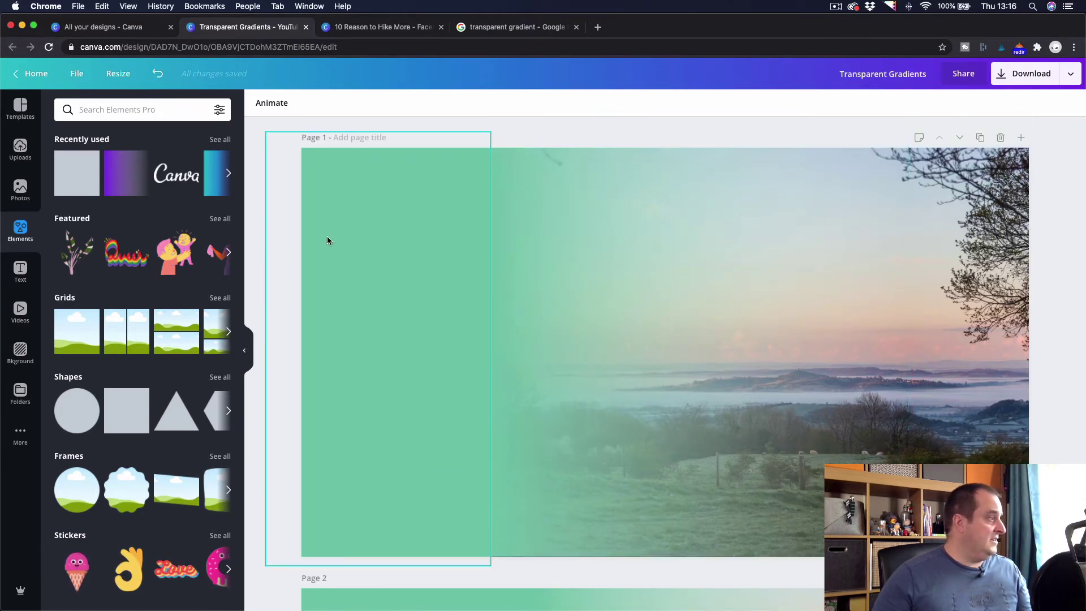
pyautogui.press('t')
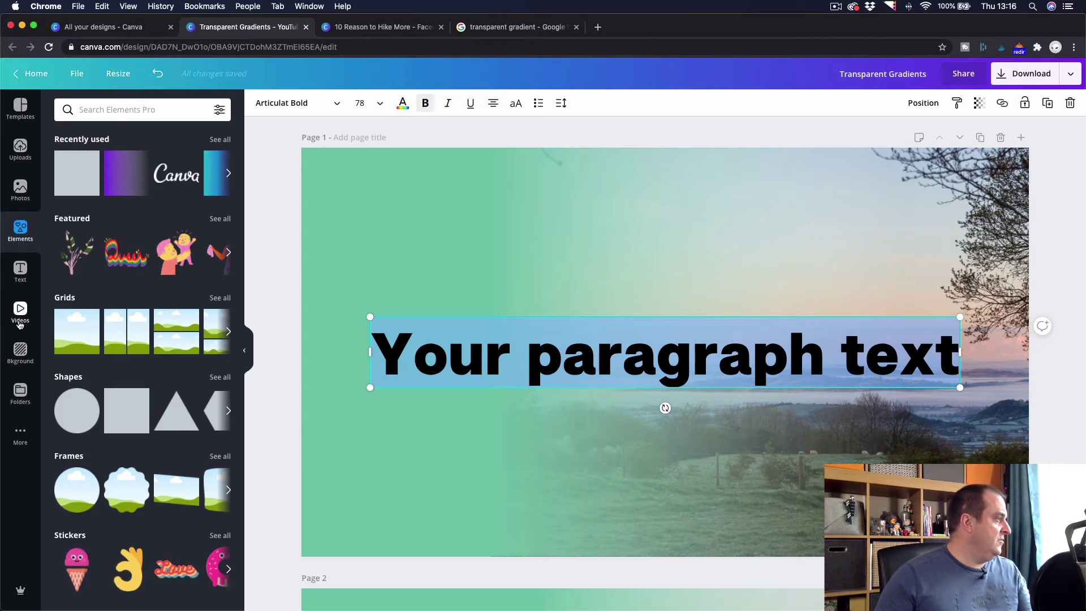
pyautogui.click(19, 283)
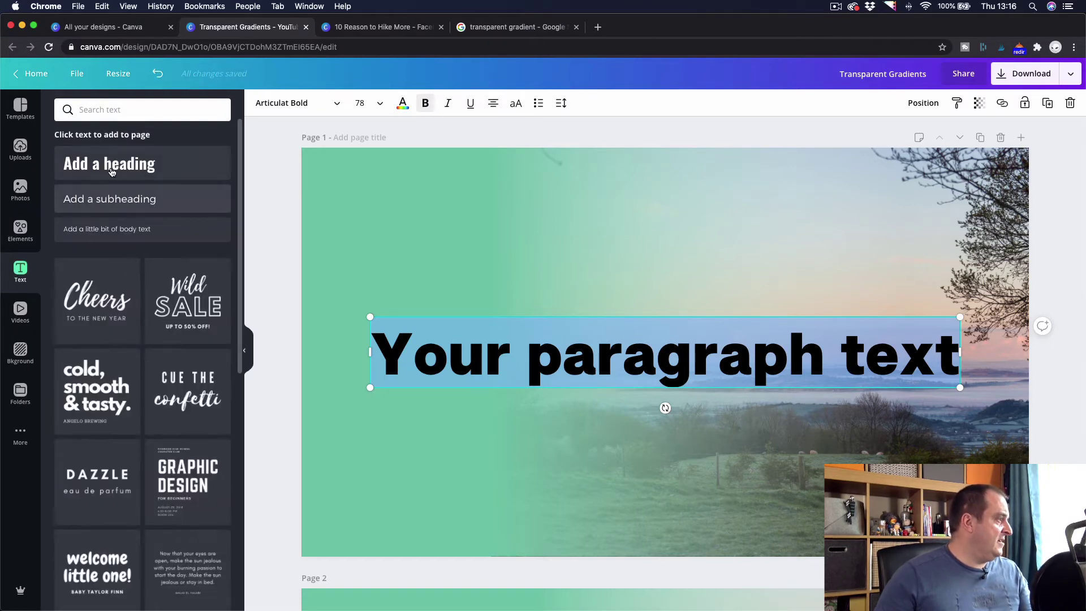
pyautogui.click(270, 273)
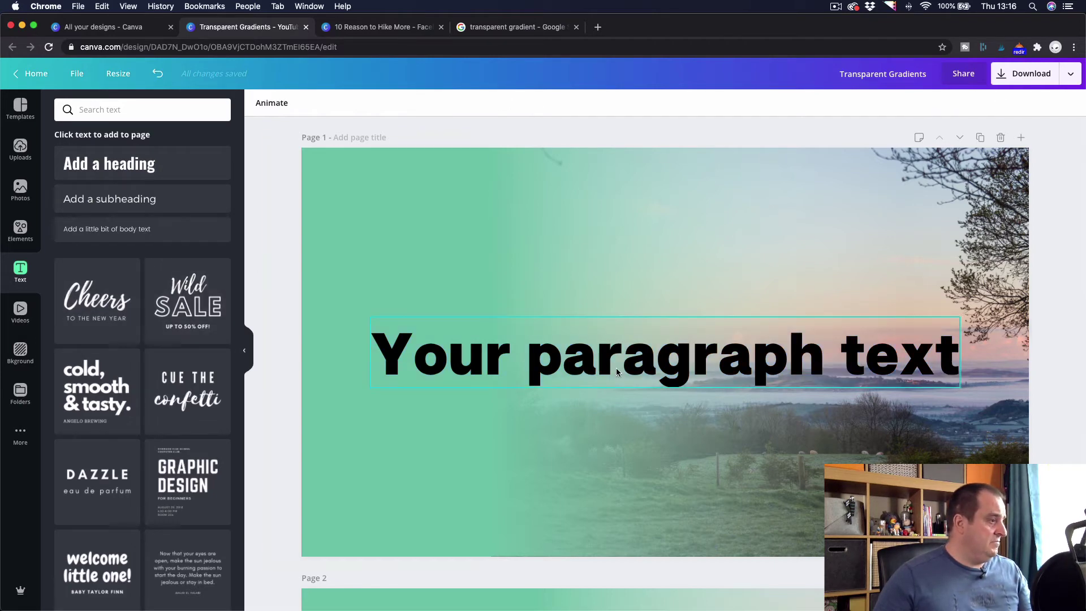
# Step: Inspect Page 2's Transparent Gradients title, the word 'in' and the Canva script lettering
pyautogui.scroll(-6, 613, 368)
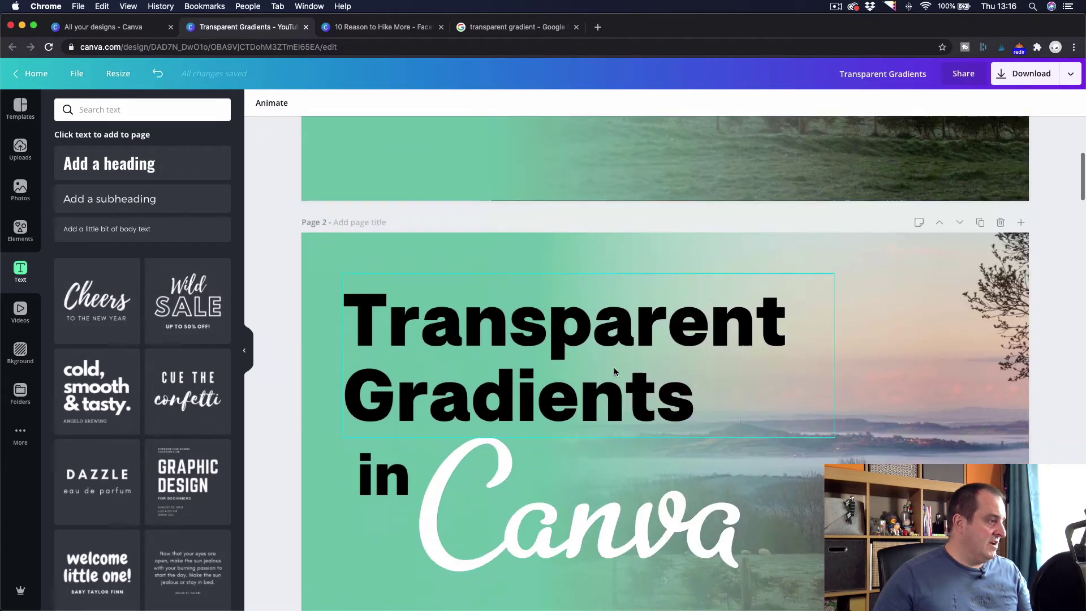
pyautogui.scroll(-1, 614, 372)
pyautogui.click(577, 352)
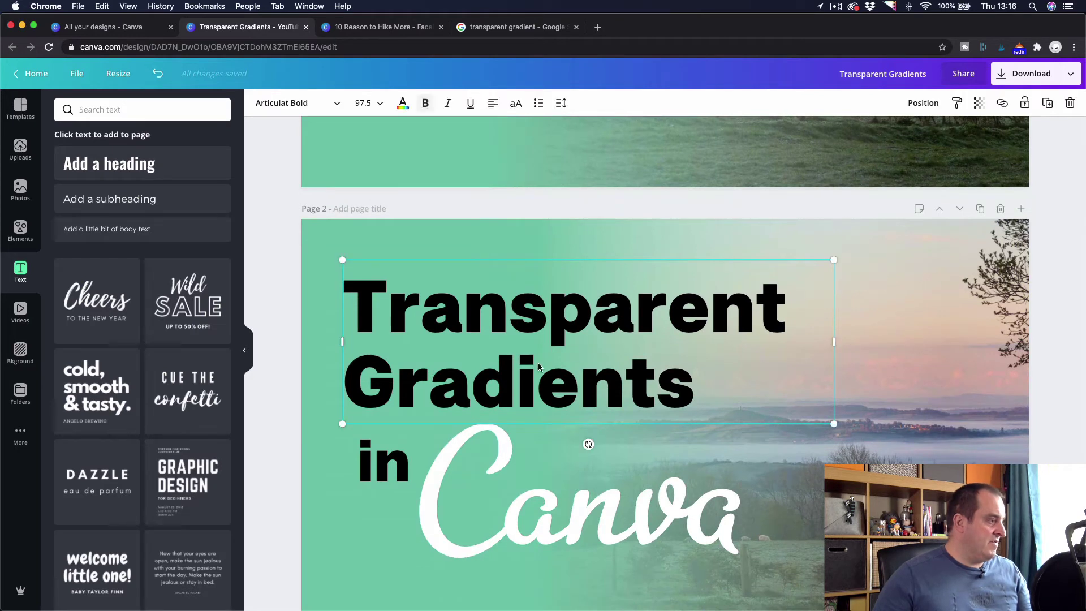
pyautogui.click(379, 465)
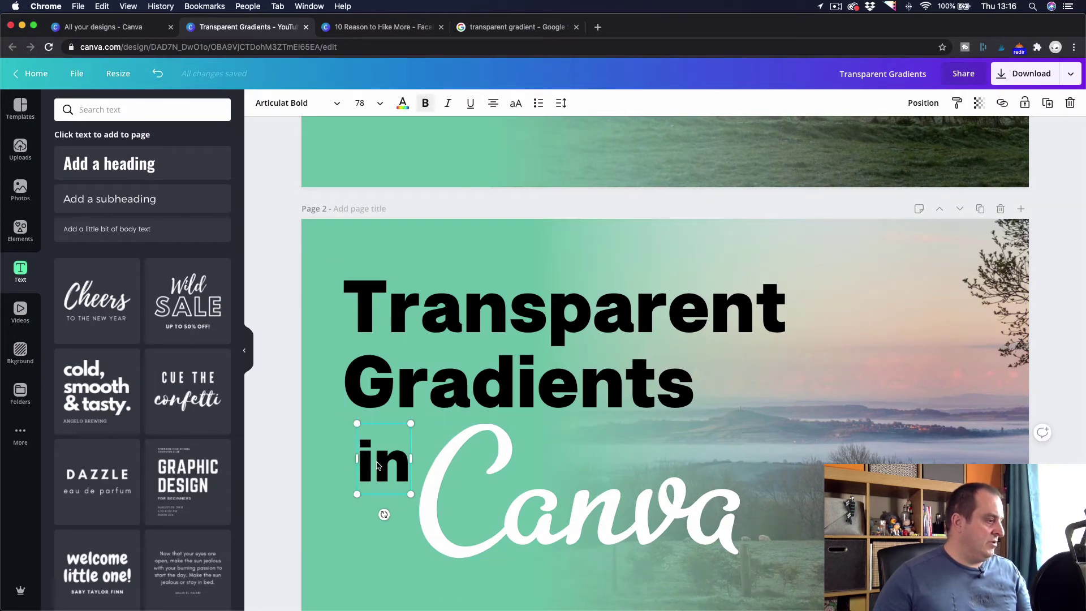
pyautogui.scroll(-3, 378, 465)
pyautogui.click(580, 390)
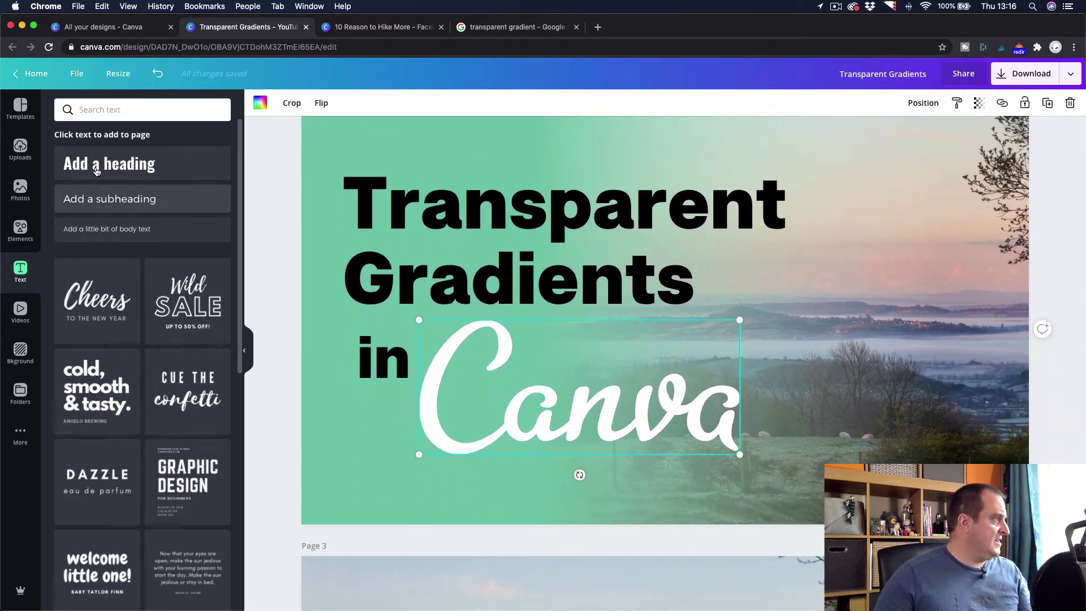
# Step: Search Elements for 'canva', browse the results, then clear the search
pyautogui.click(14, 240)
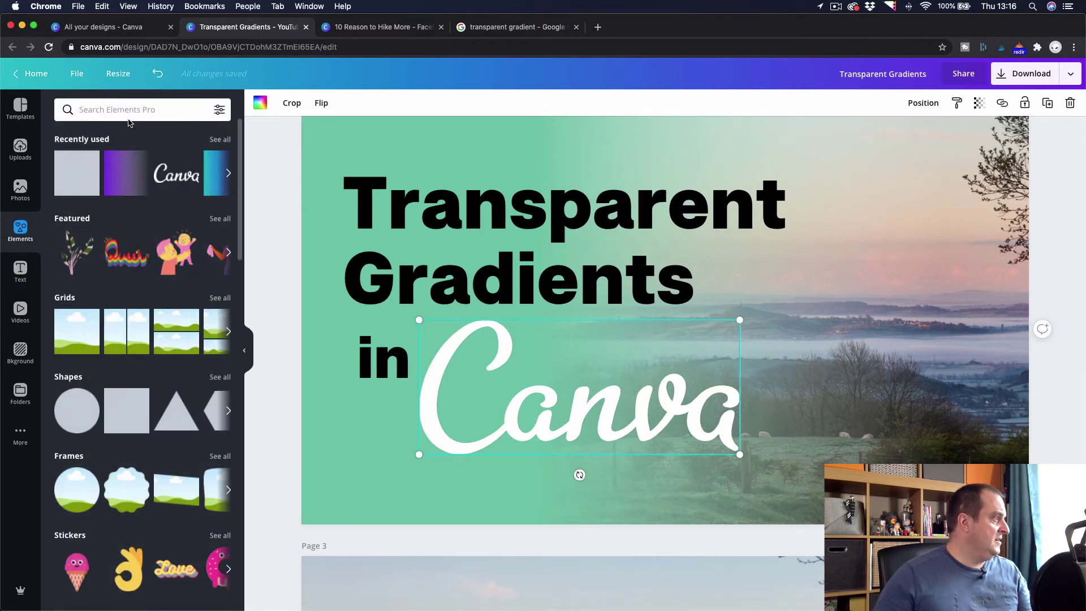
pyautogui.click(124, 110)
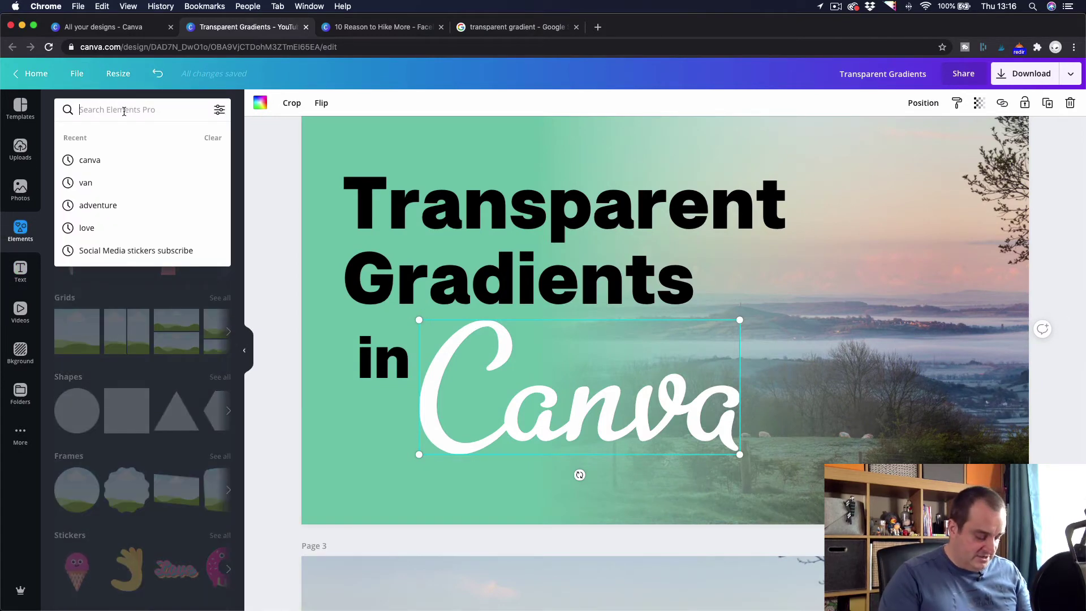
pyautogui.write('canva')
pyautogui.press('Return')
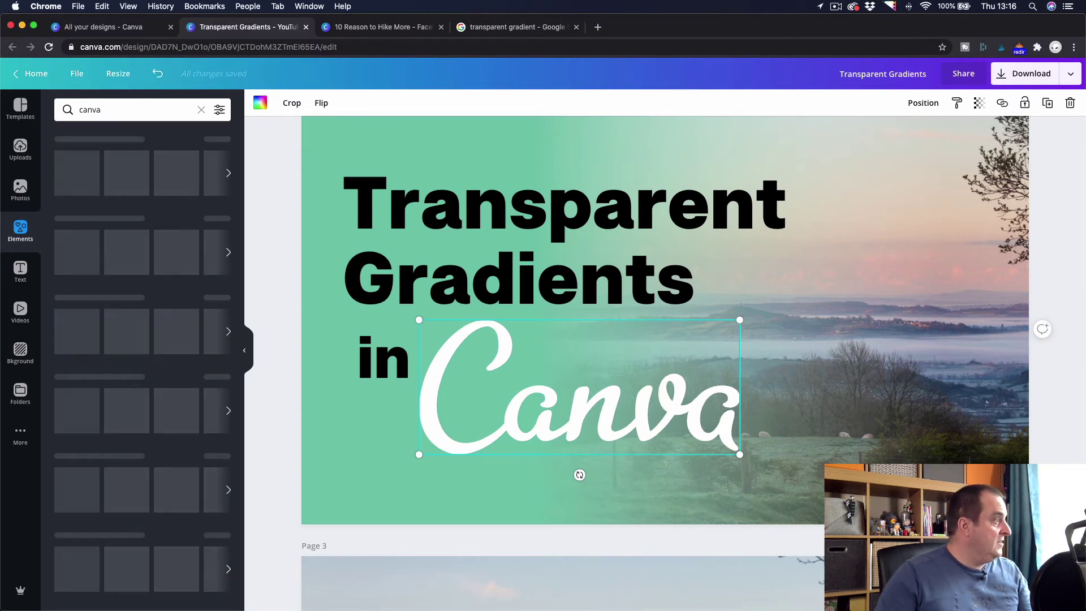
pyautogui.scroll(-3, 161, 500)
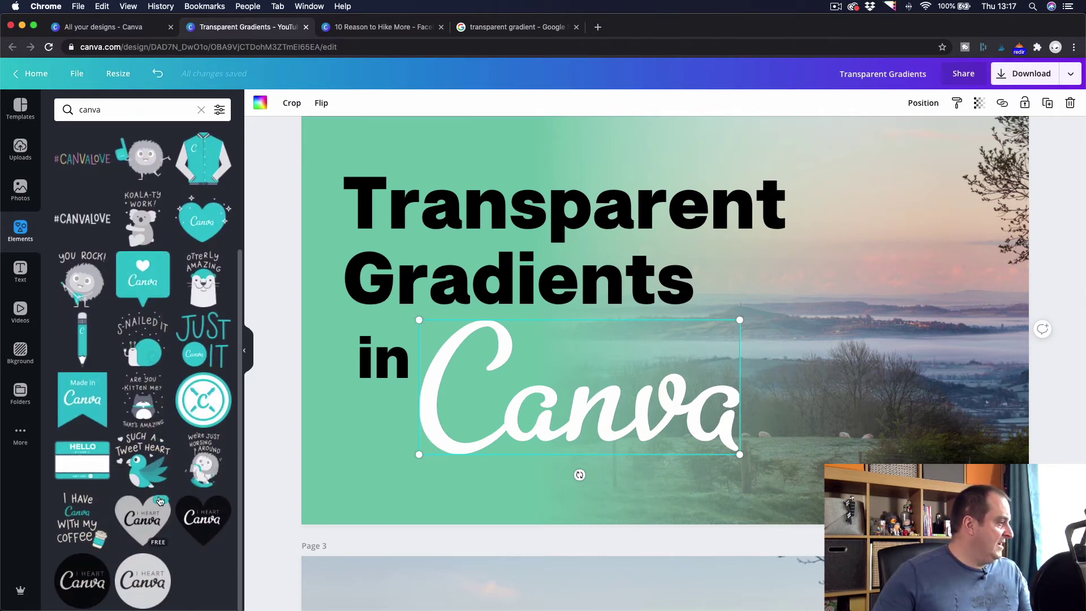
pyautogui.scroll(3, 160, 500)
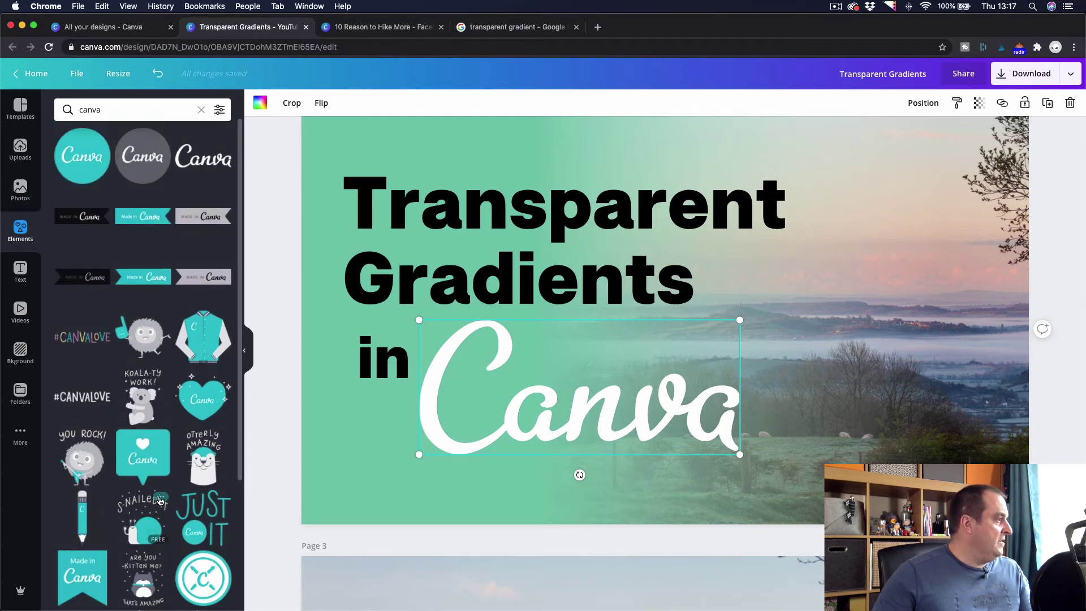
pyautogui.click(201, 111)
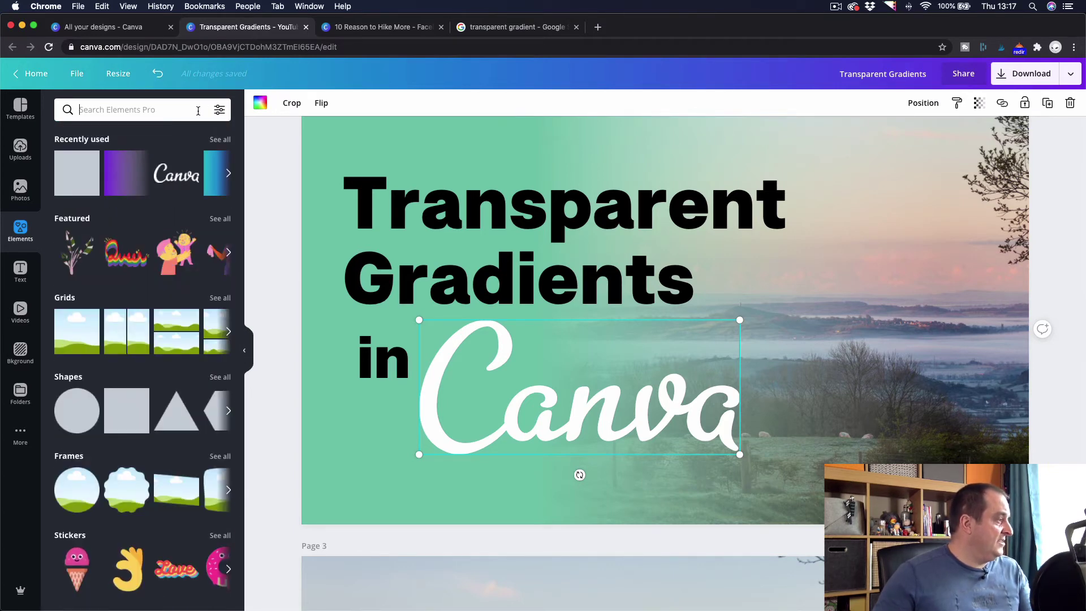
pyautogui.scroll(-3, 110, 485)
pyautogui.scroll(-10, 109, 484)
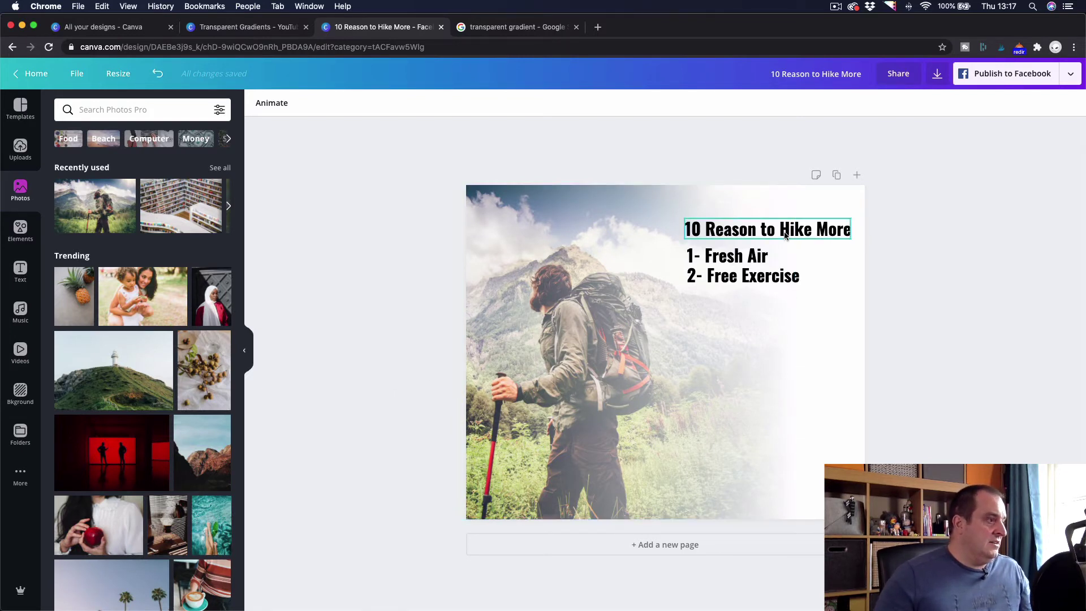
# Step: Change the hiker photo's transparent fade colour from white to black
pyautogui.click(830, 350)
pyautogui.click(649, 355)
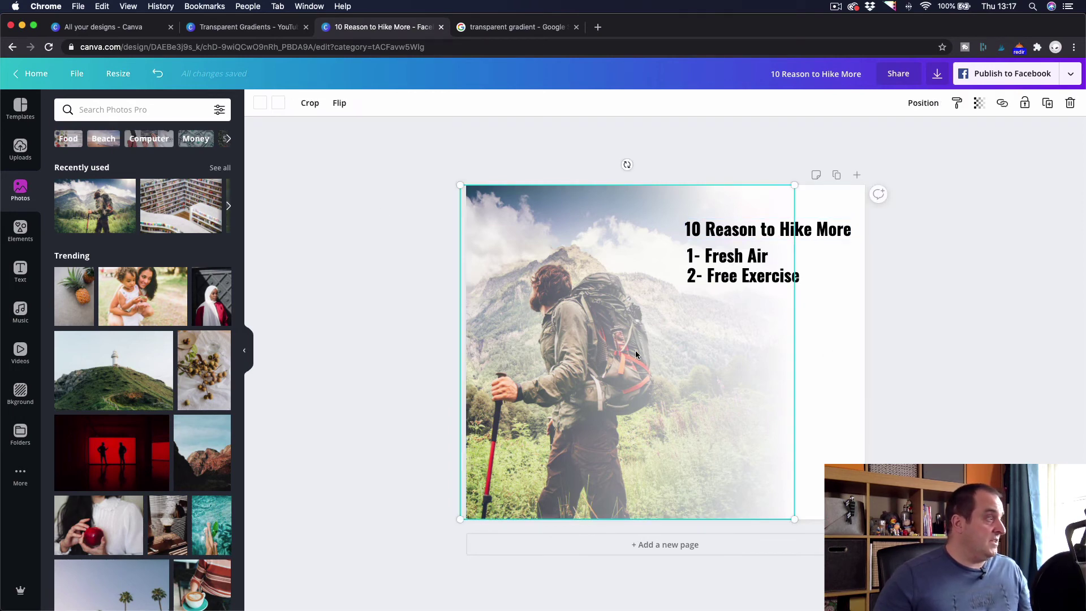
pyautogui.click(261, 104)
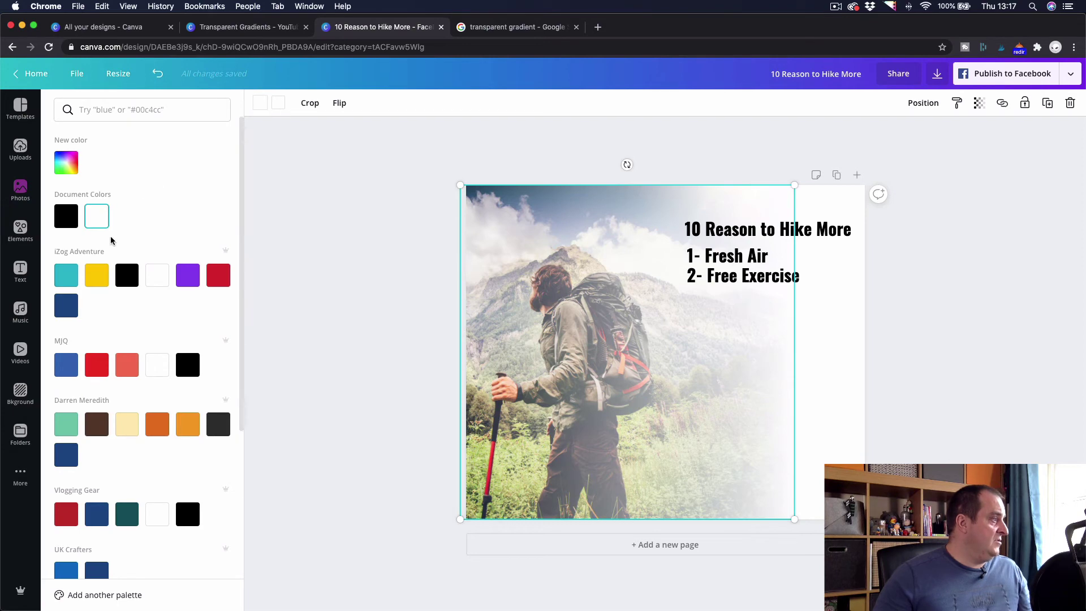
pyautogui.click(120, 276)
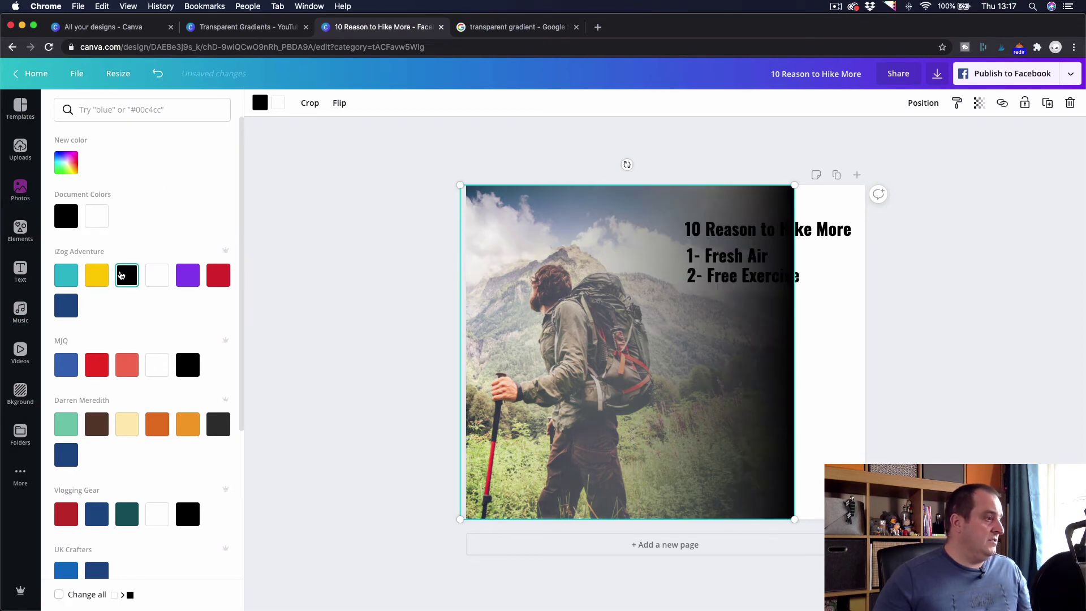
pyautogui.click(826, 348)
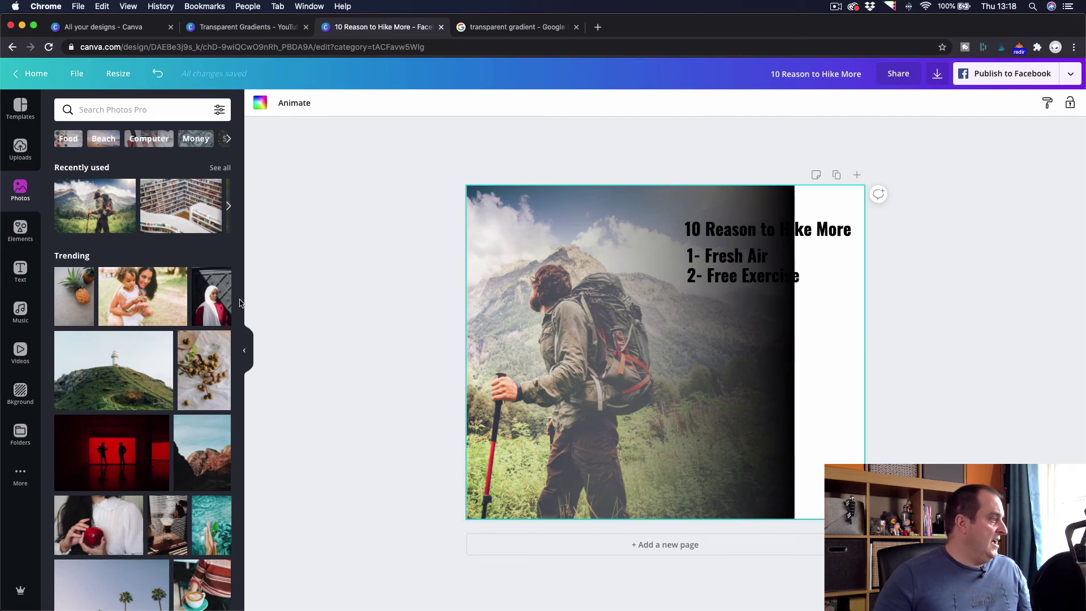
# Step: Add a square at the page's right edge, stretch it to full height and make it black
pyautogui.click(20, 241)
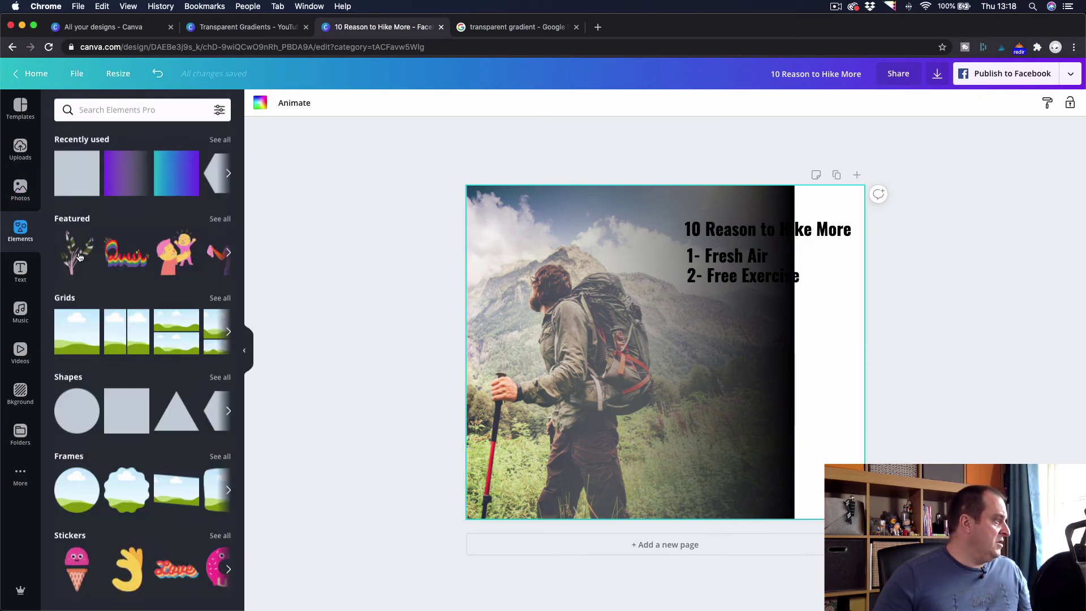
pyautogui.click(127, 410)
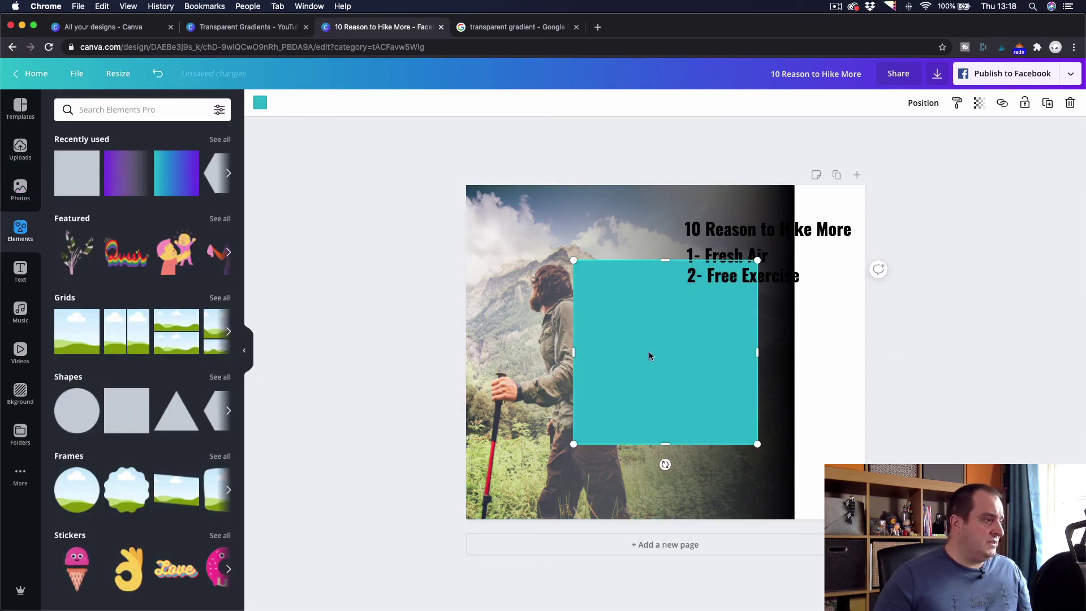
pyautogui.moveTo(649, 352); pyautogui.dragTo(869, 275)
pyautogui.moveTo(886, 365); pyautogui.dragTo(886, 509)
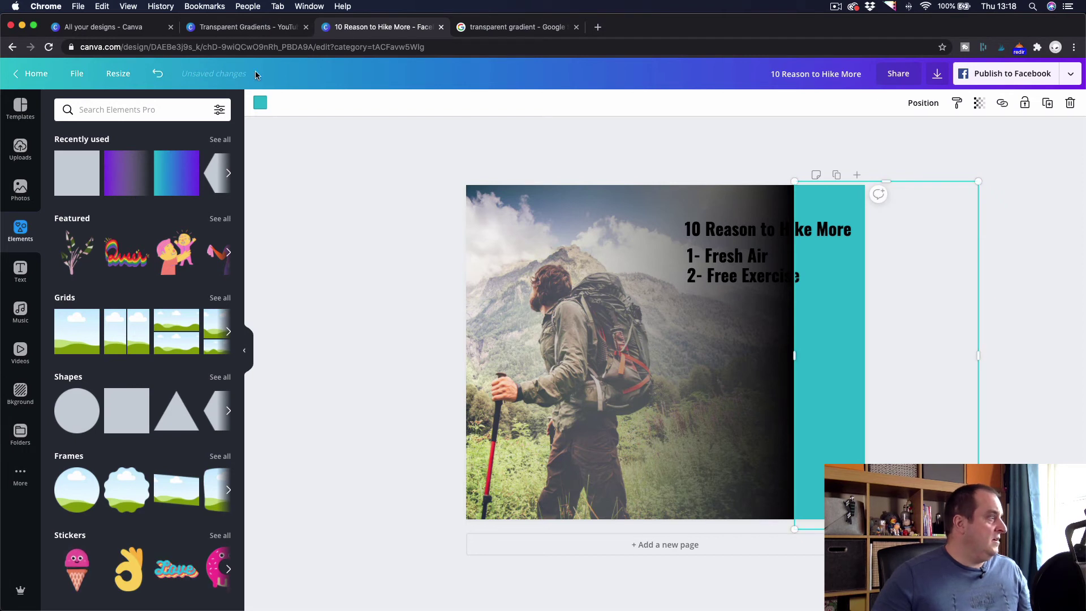
pyautogui.click(261, 103)
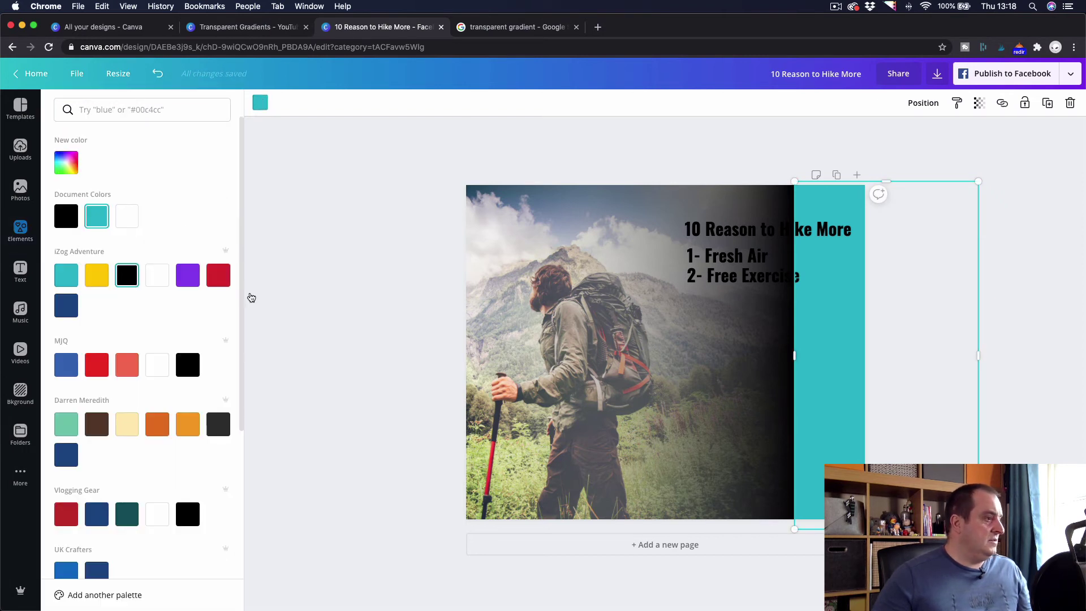
pyautogui.click(299, 300)
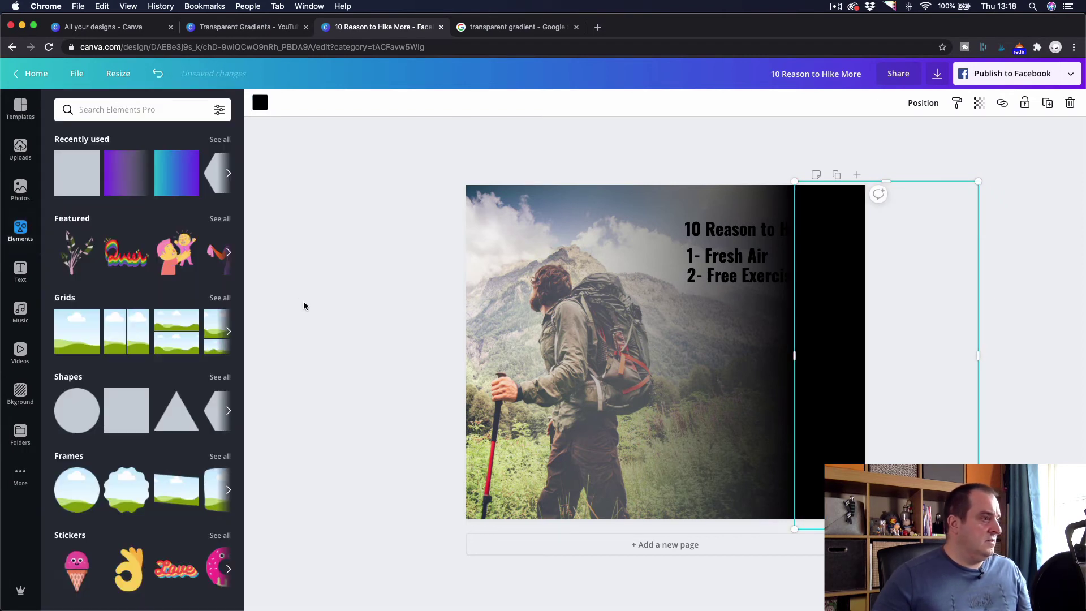
pyautogui.click(514, 158)
# Step: Nudge the black block slightly left
pyautogui.click(856, 292)
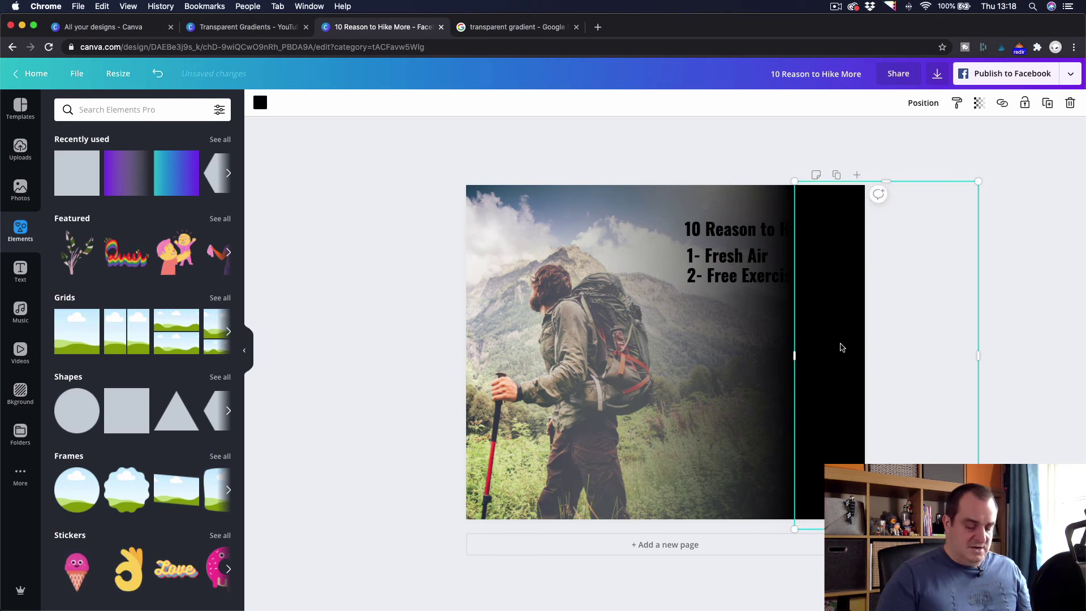
pyautogui.click(740, 142)
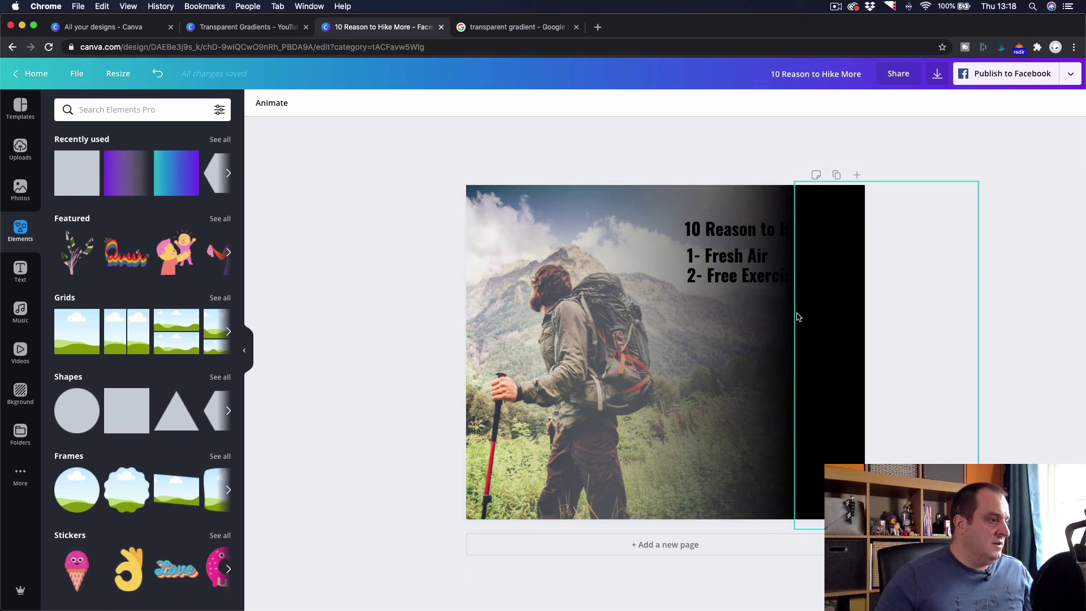
pyautogui.click(826, 389)
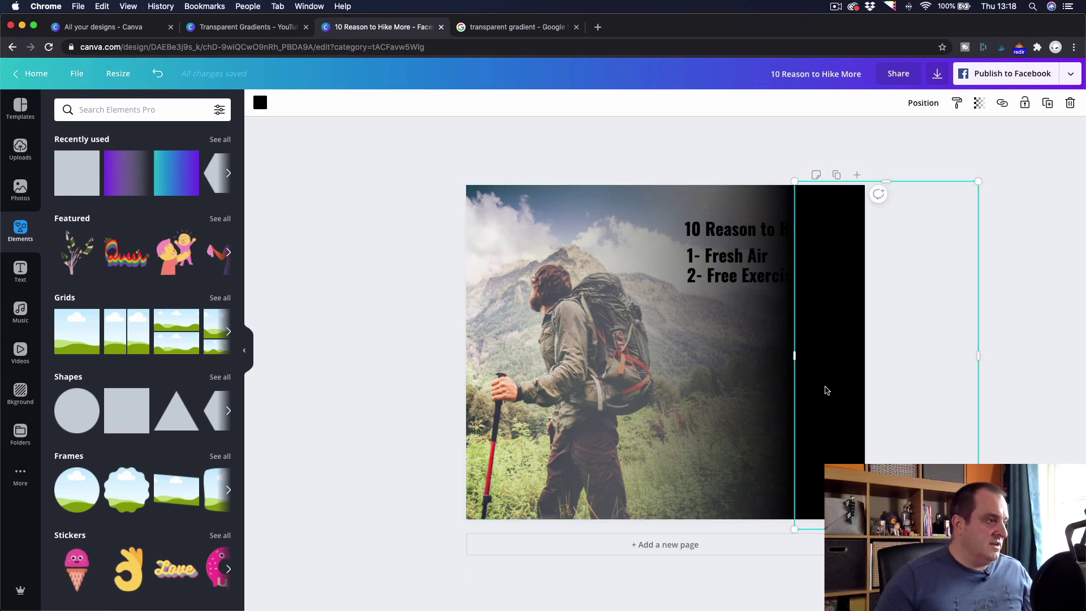
pyautogui.press('Left')
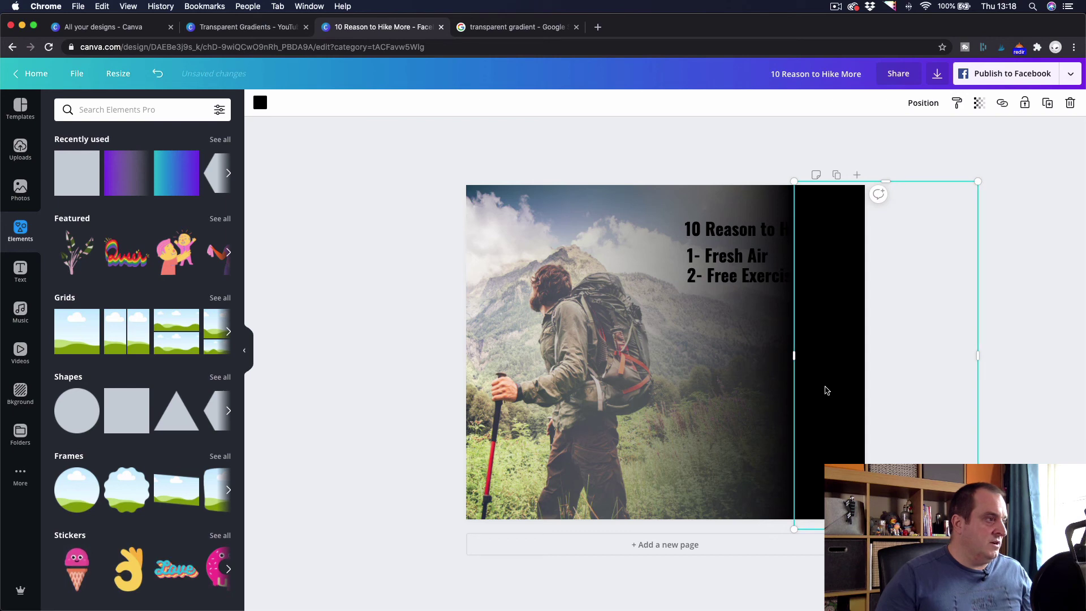
pyautogui.click(741, 150)
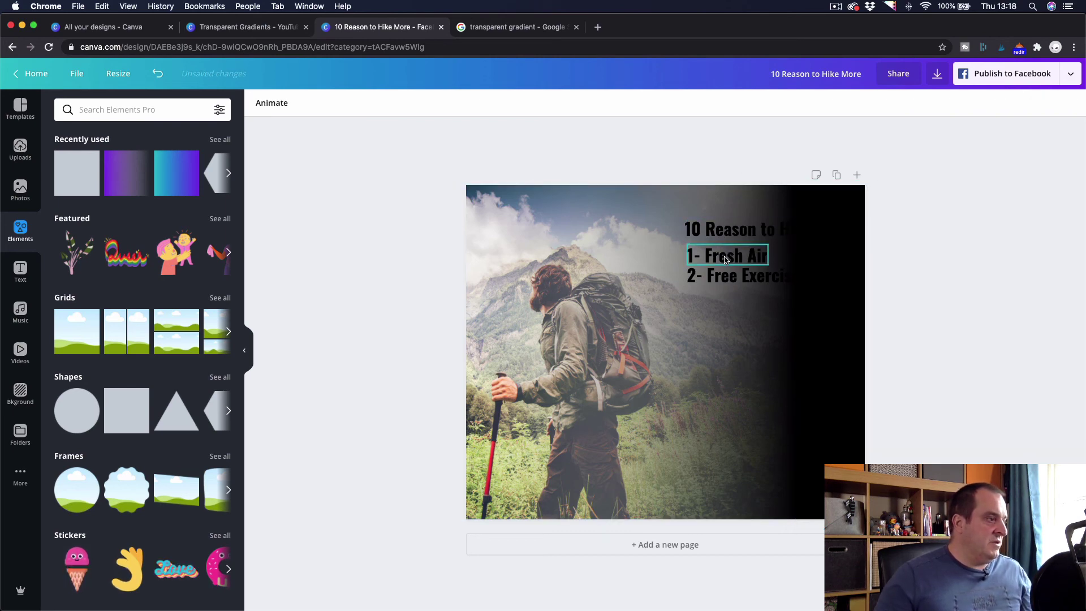
# Step: Change the '10 Reason to Hike More' title colour to white, after trying pale yellow #ffecb4
pyautogui.moveTo(731, 229); pyautogui.dragTo(729, 155)
pyautogui.click(726, 146)
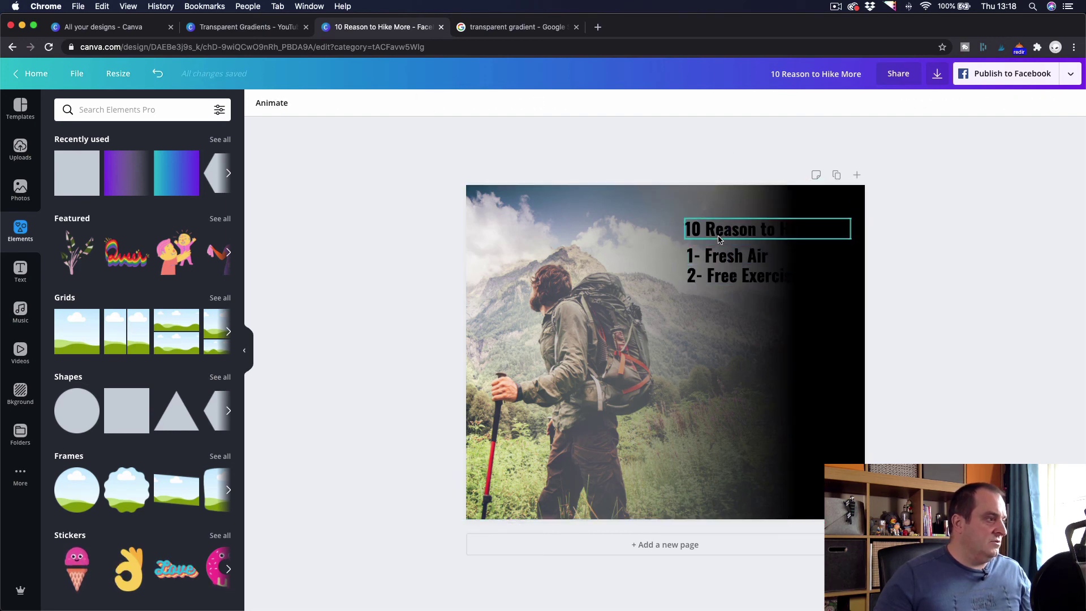
pyautogui.click(719, 238)
pyautogui.click(402, 105)
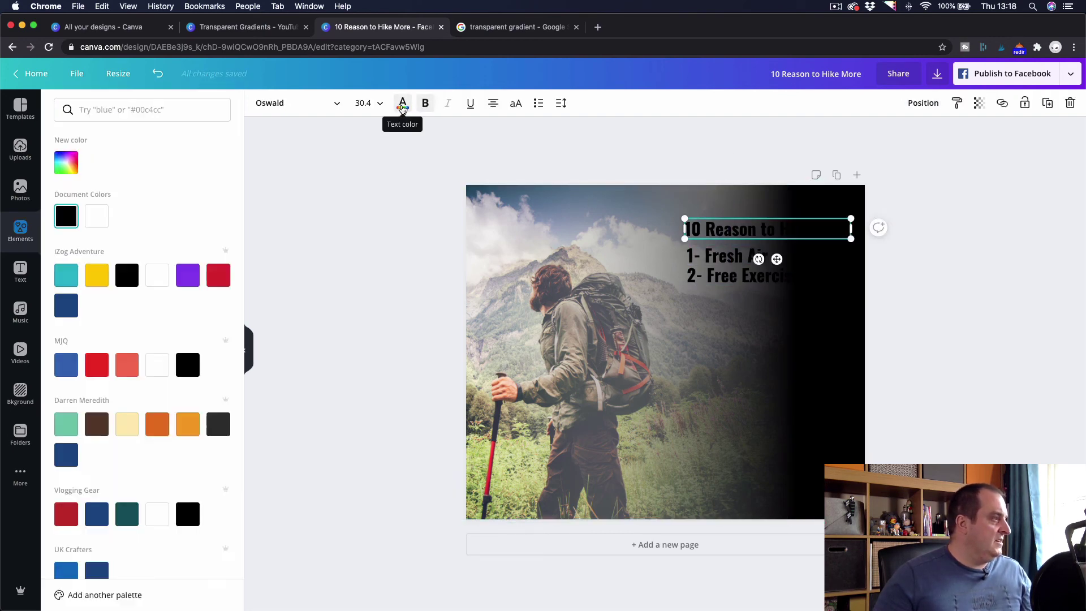
pyautogui.click(132, 427)
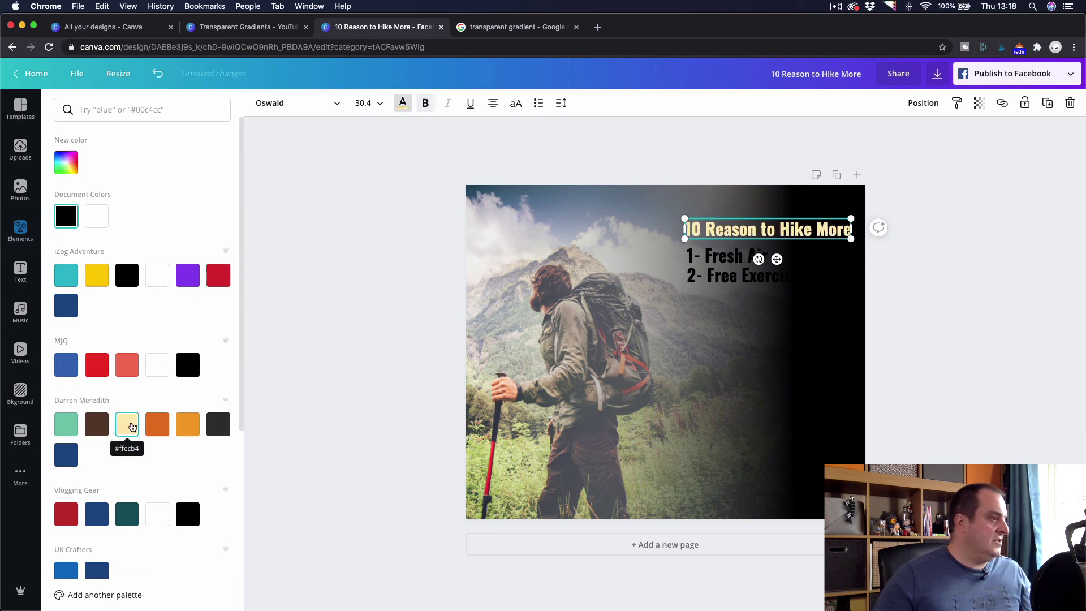
pyautogui.click(165, 361)
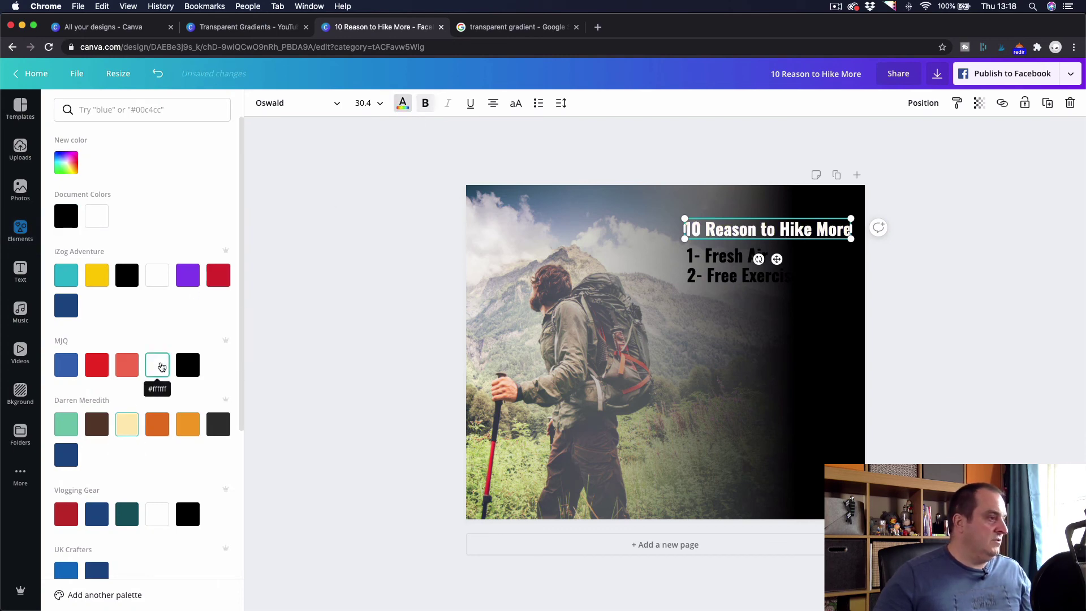
# Step: Turn both list lines, '1- Fresh Air' and '2- Free Exercise', white
pyautogui.click(721, 257)
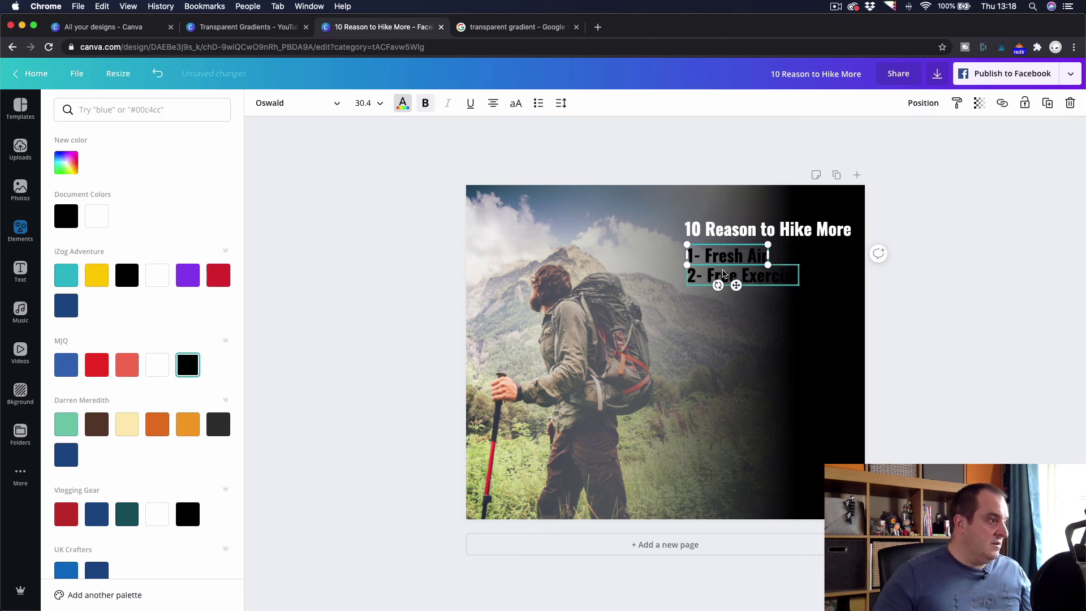
pyautogui.keyDown('shift'); pyautogui.click(724, 274); pyautogui.keyUp('shift')
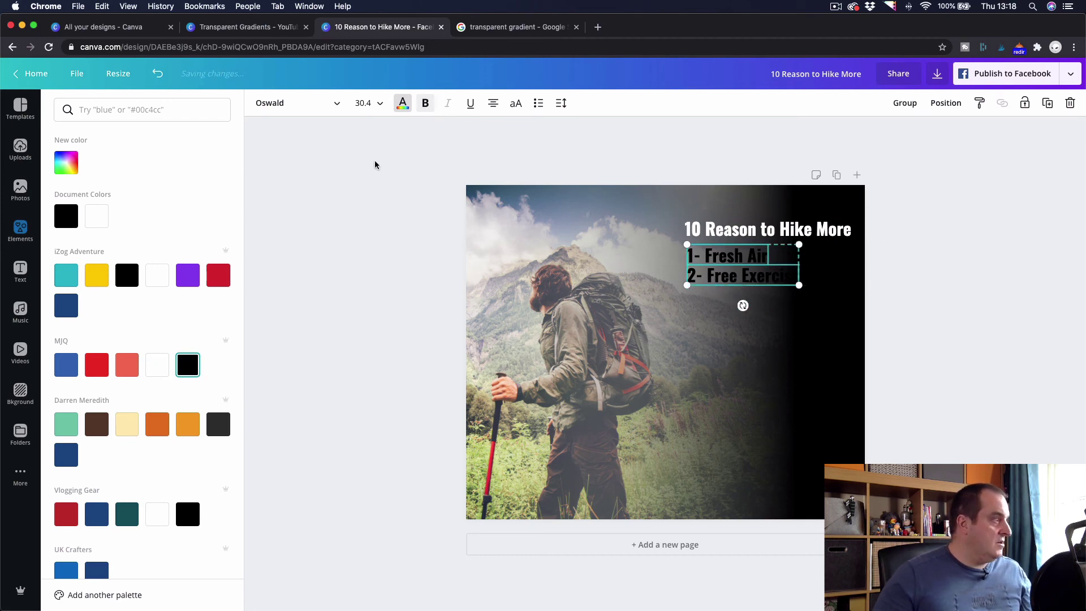
pyautogui.click(401, 103)
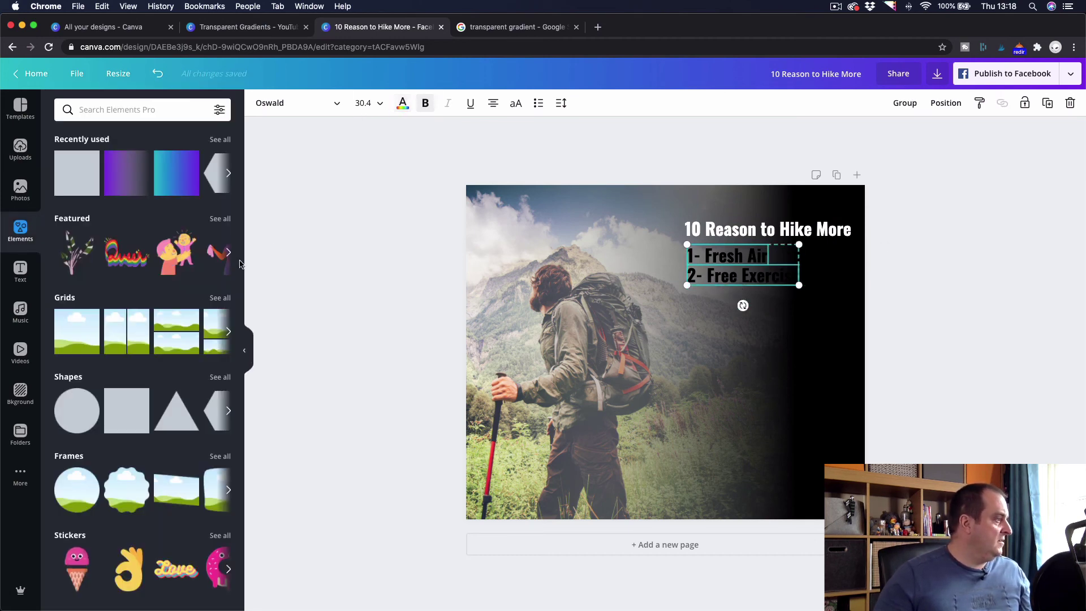
pyautogui.click(403, 103)
pyautogui.click(151, 285)
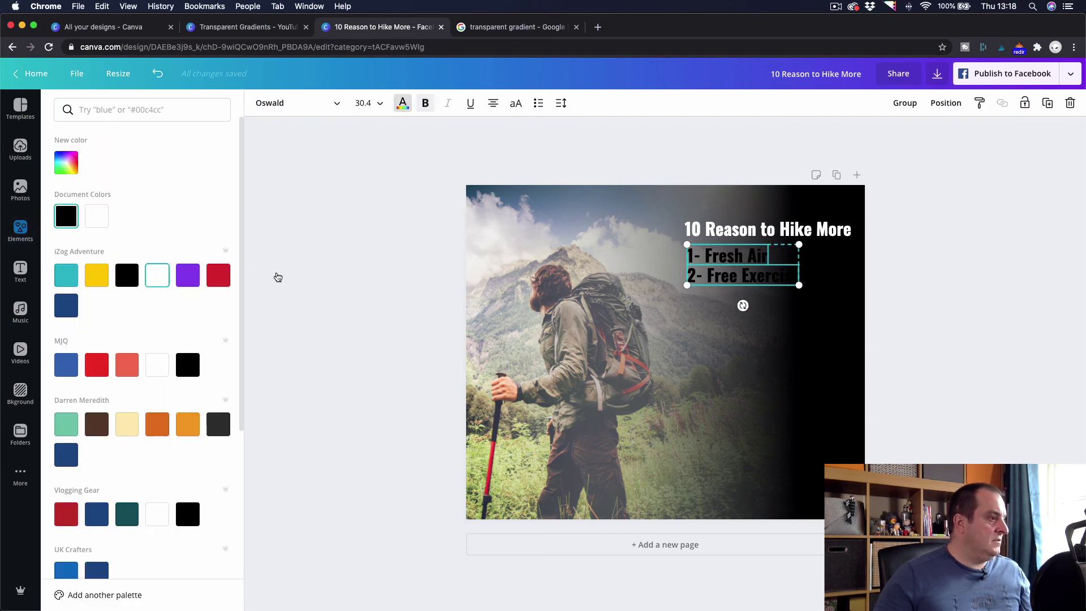
pyautogui.press('Escape')
pyautogui.click(303, 270)
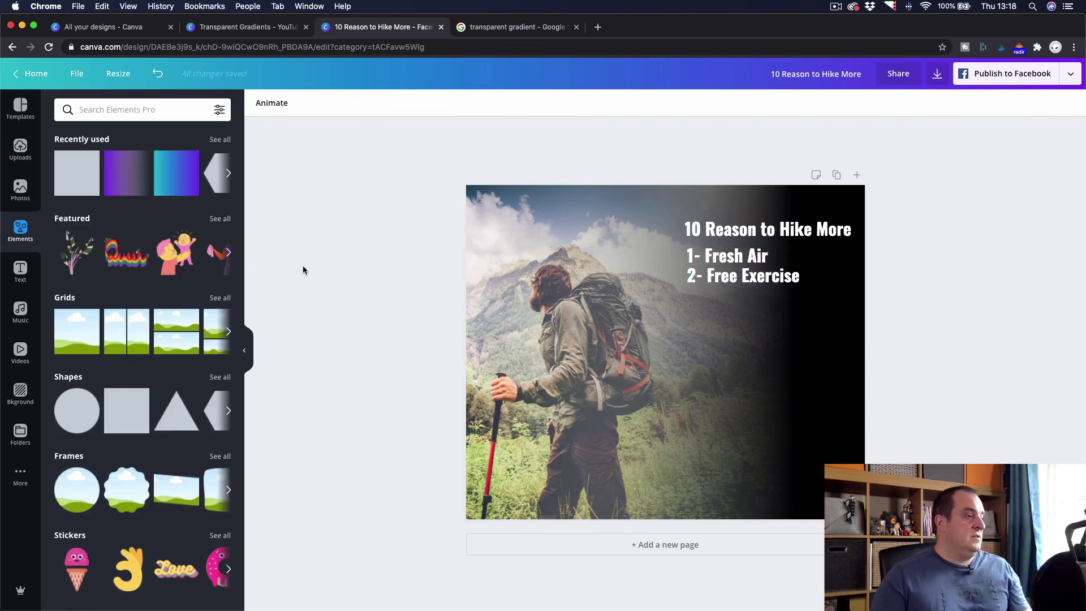